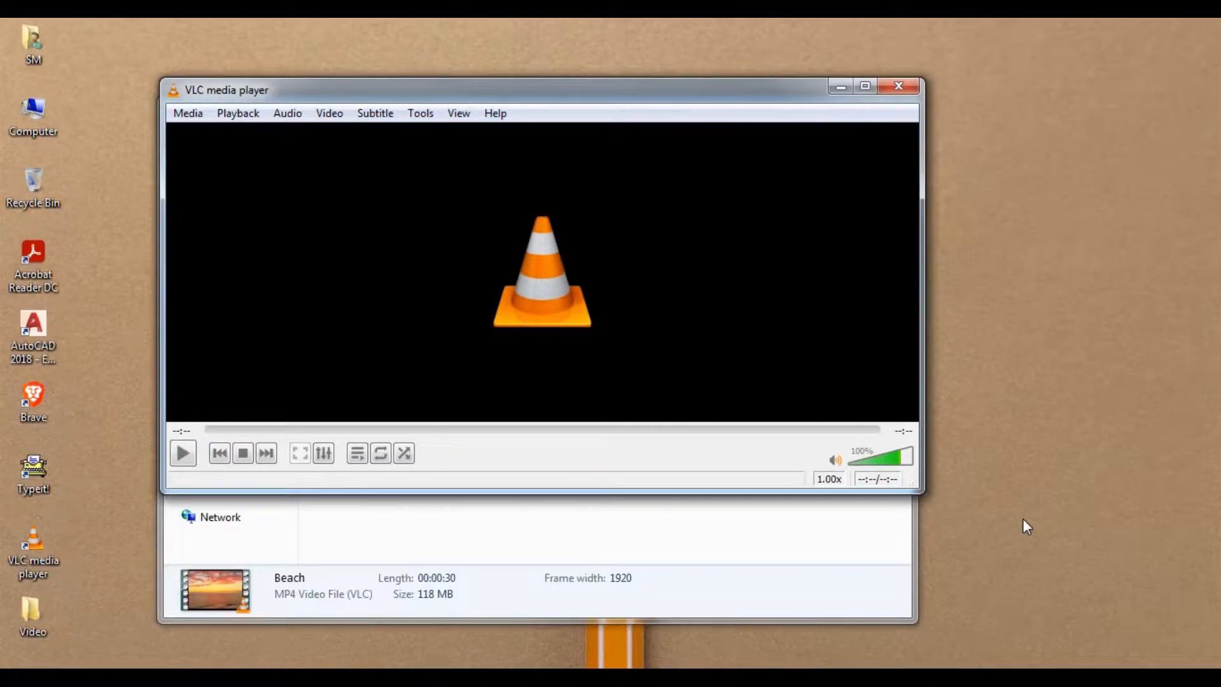
# Switch to Kdenlive, import Beach.mp4 from the Video folder and place it at the start of video track V1.
pyautogui.click(899, 90)
pyautogui.click(318, 678)
pyautogui.click(213, 678)
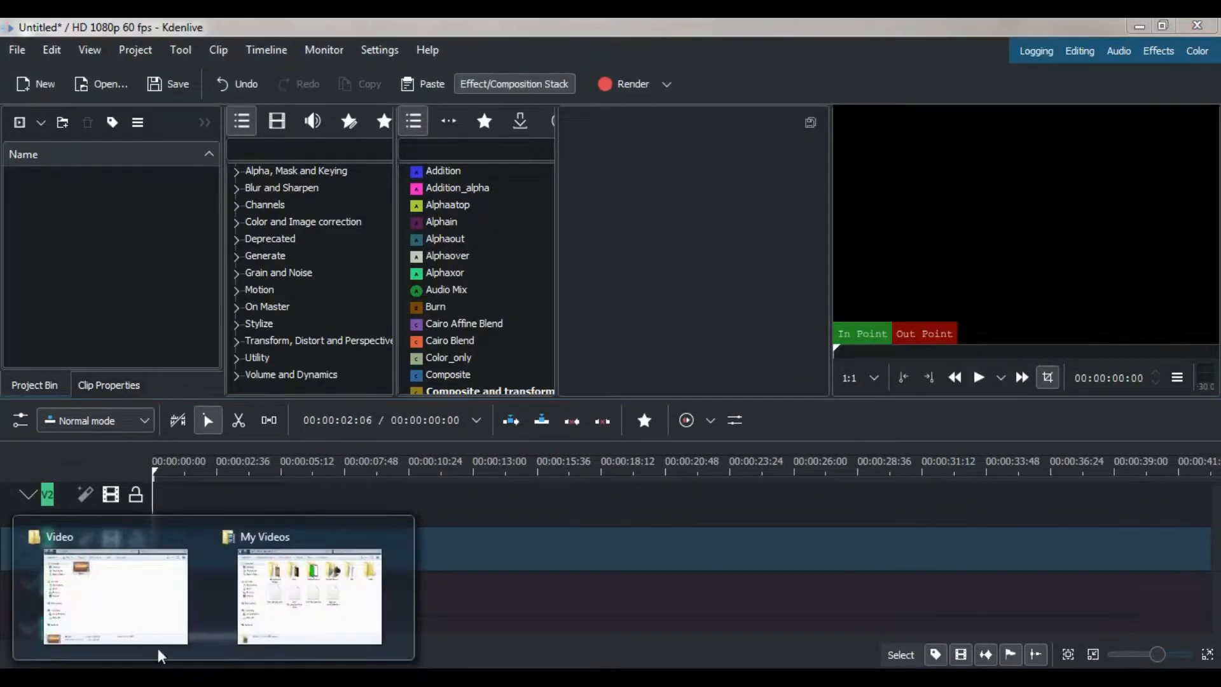
pyautogui.click(396, 538)
pyautogui.click(231, 586)
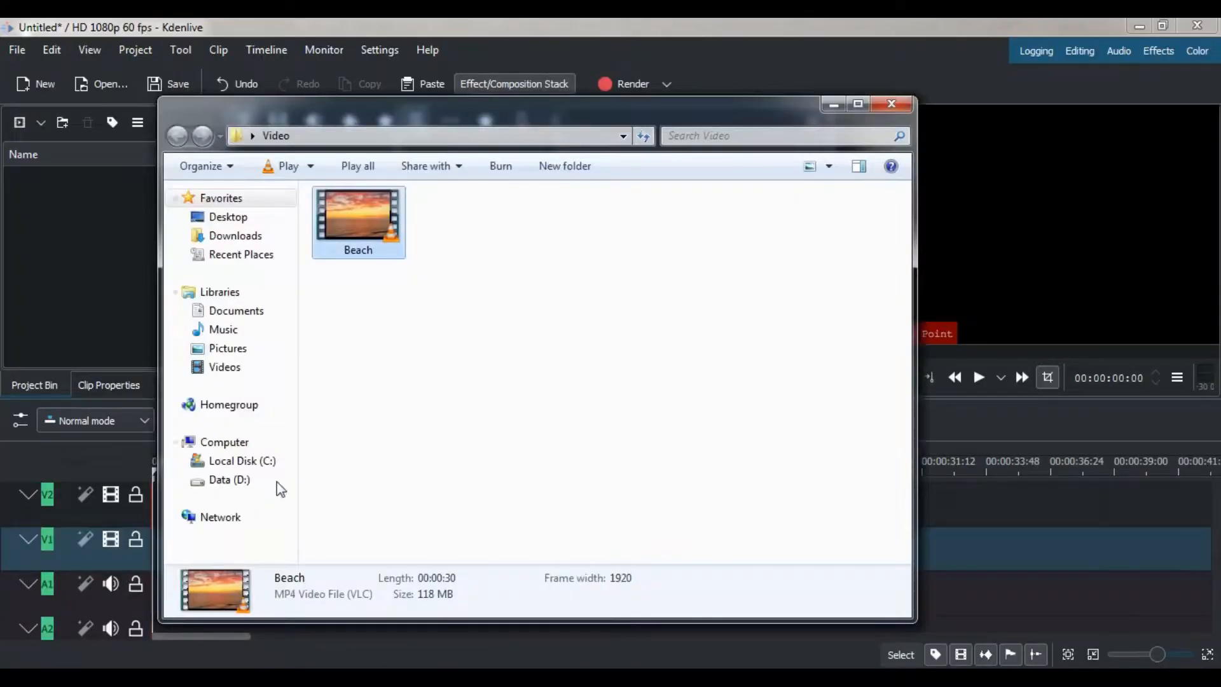
pyautogui.moveTo(355, 236); pyautogui.dragTo(88, 273)
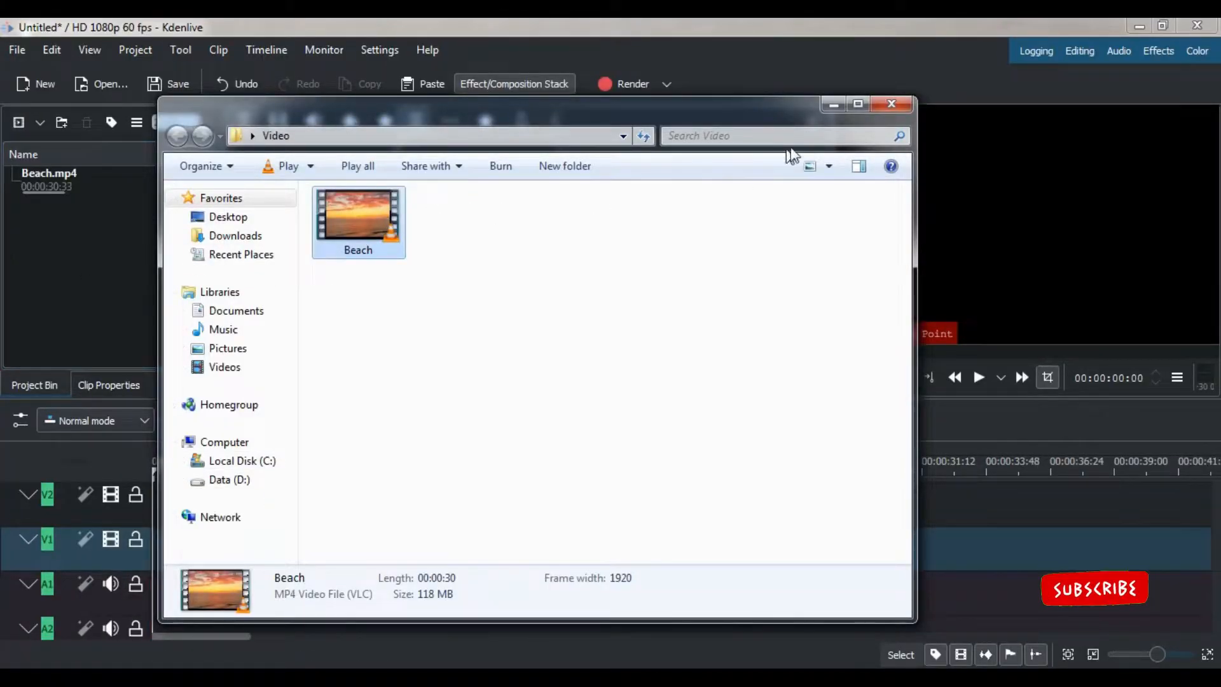
pyautogui.click(826, 105)
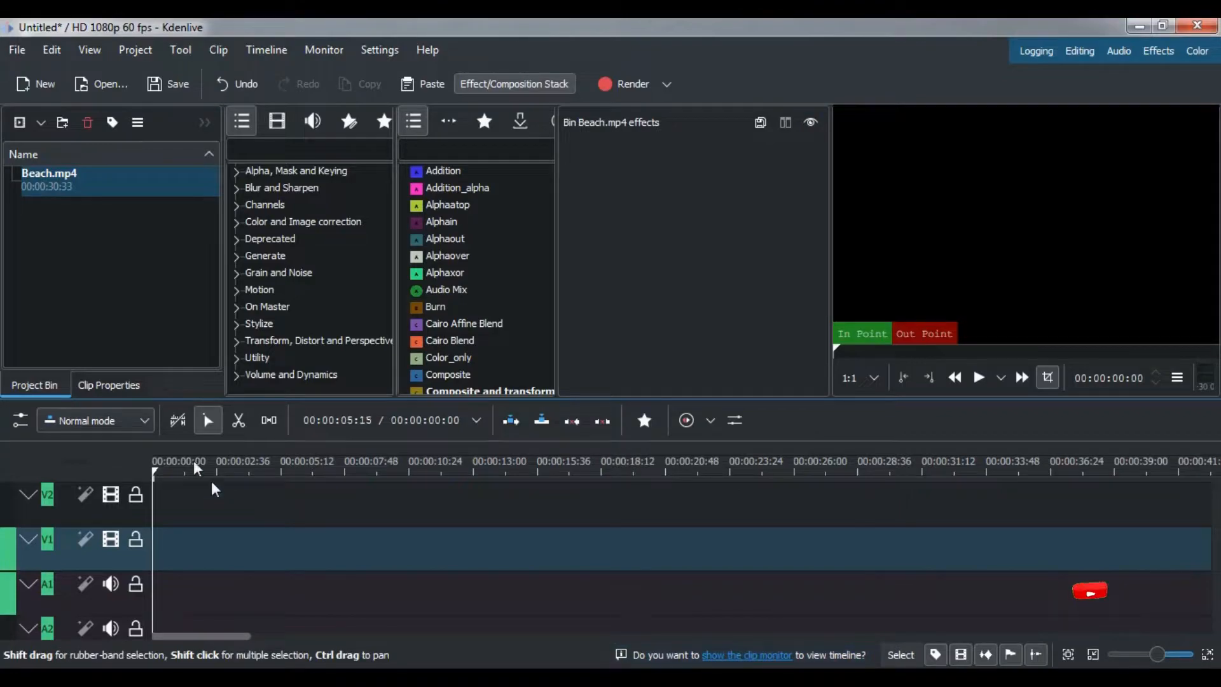
pyautogui.moveTo(44, 183); pyautogui.dragTo(157, 536)
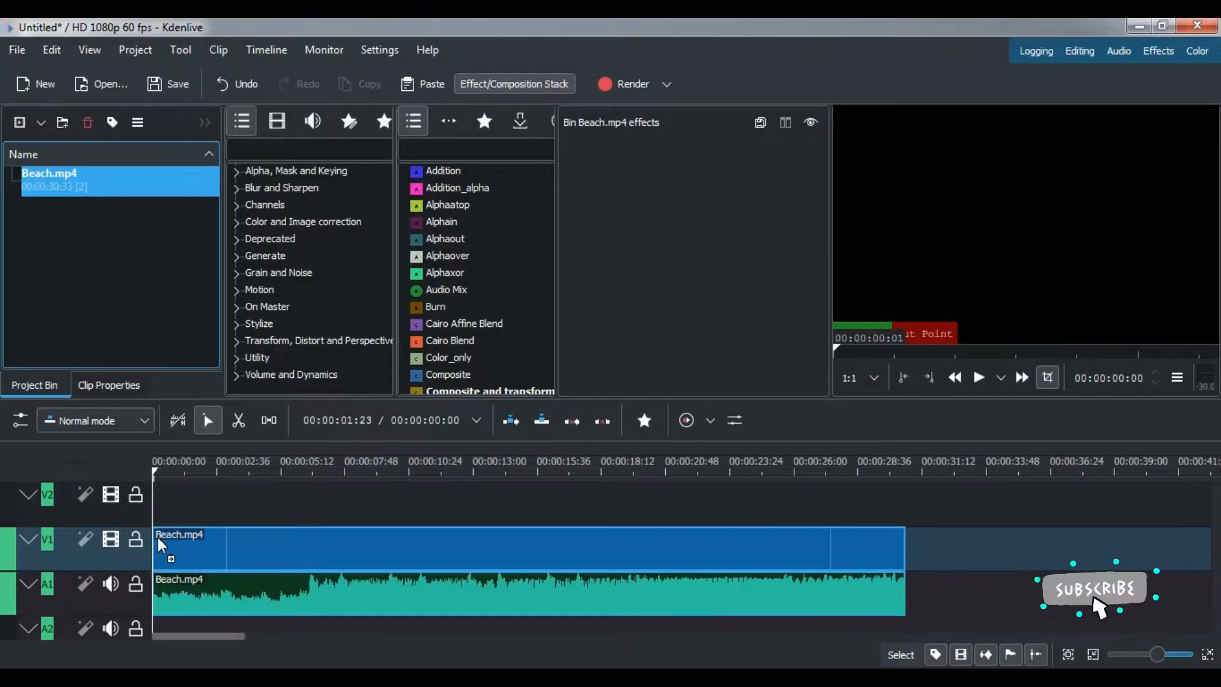
# Play the opening of the unedited Beach.mp4 clip from the start, and return the playhead to the beginning.
pyautogui.click(173, 469)
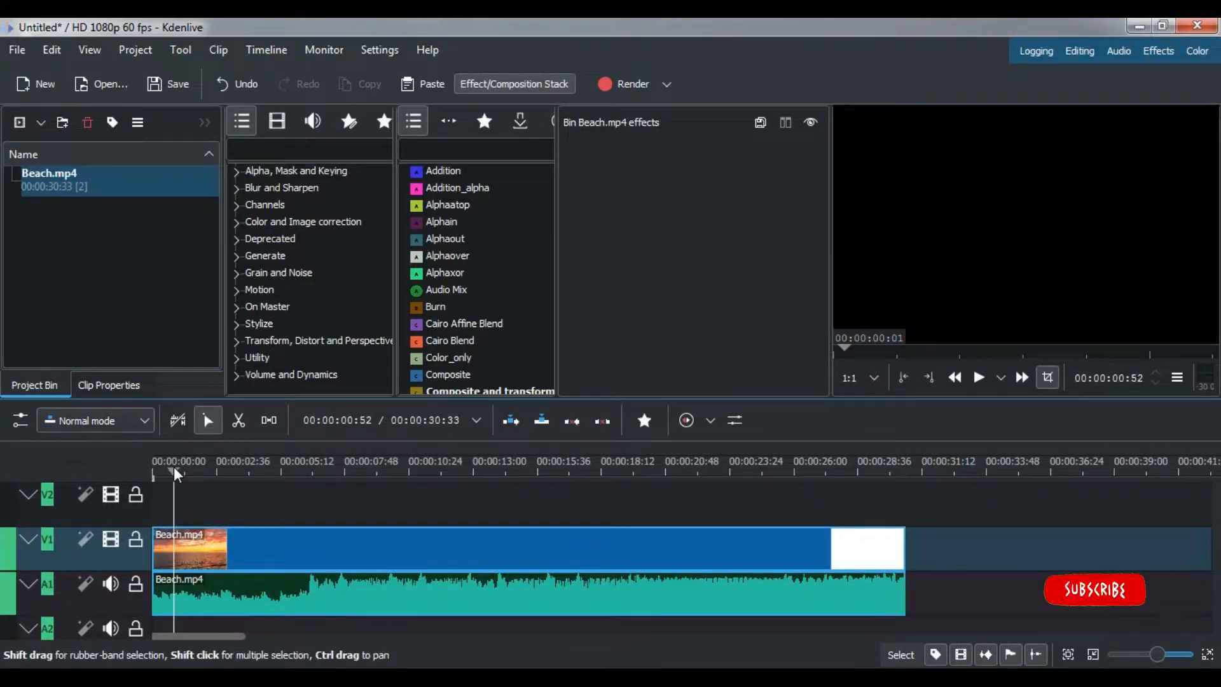
pyautogui.moveTo(173, 468); pyautogui.dragTo(78, 471)
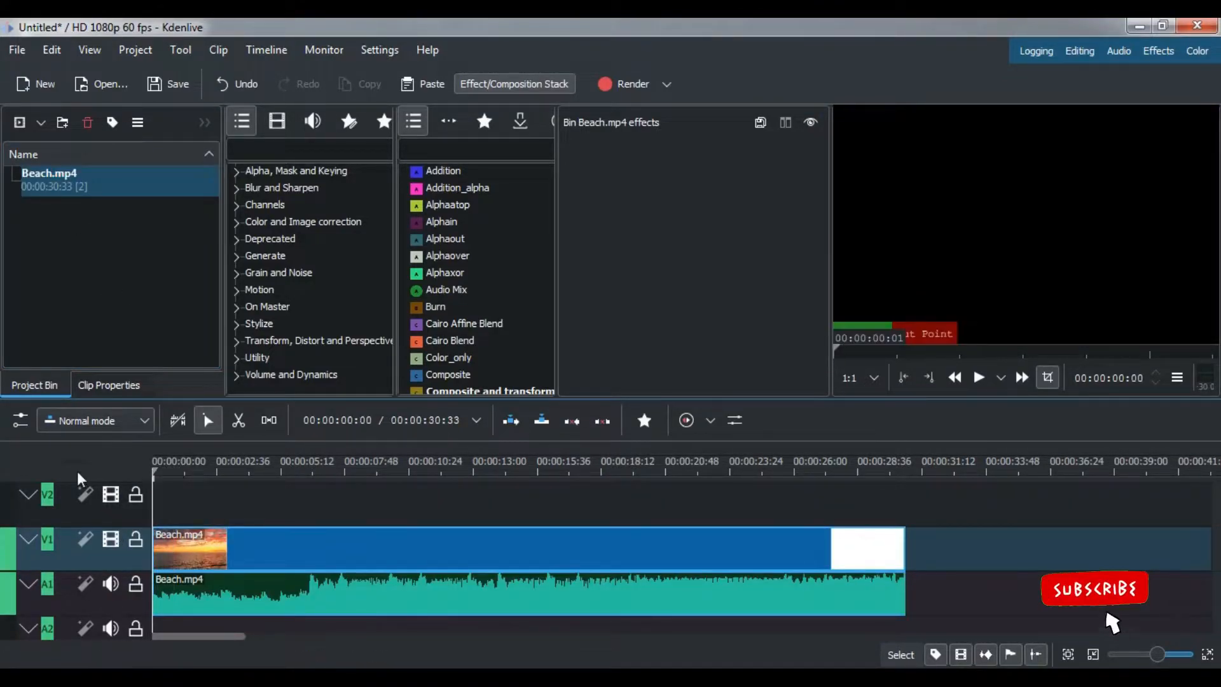
pyautogui.click(979, 378)
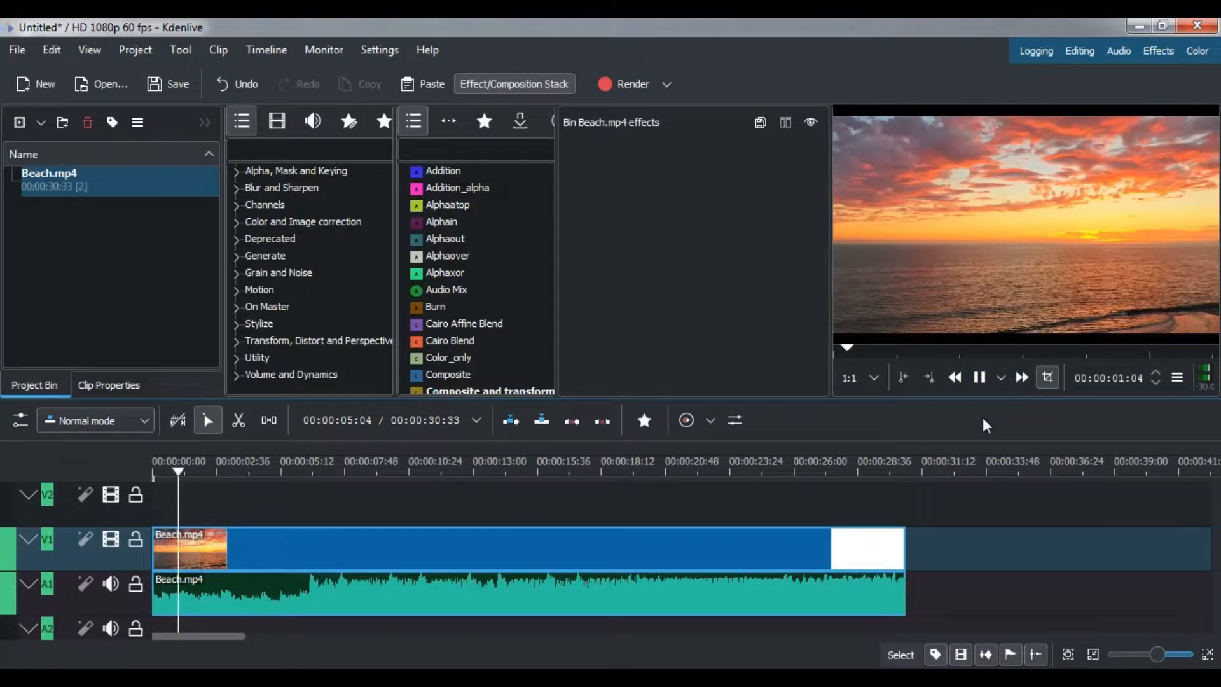
pyautogui.click(979, 377)
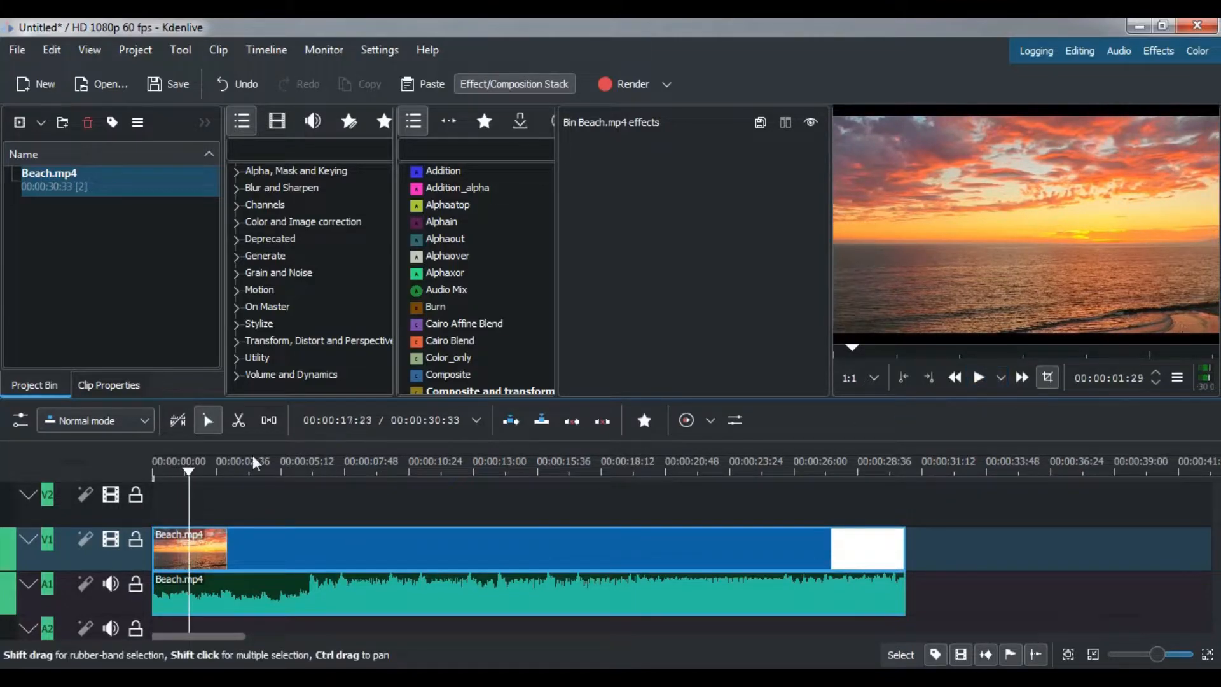
pyautogui.moveTo(188, 472); pyautogui.dragTo(105, 478)
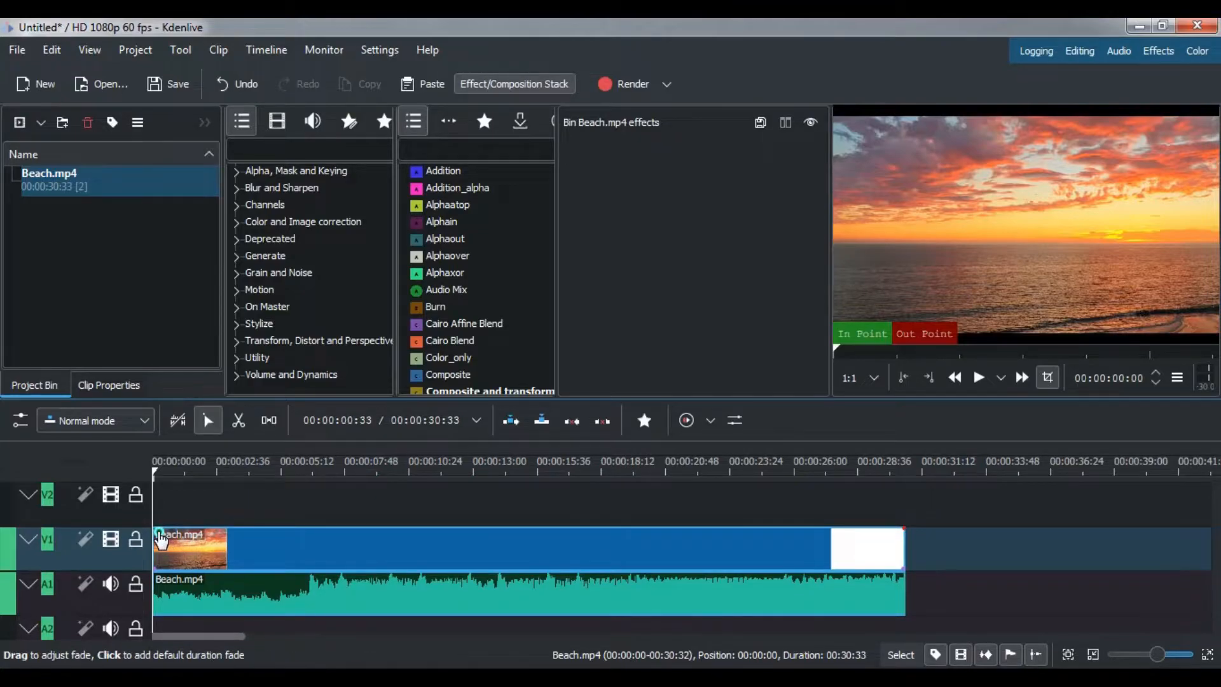
# Add a fade-in to the start of the Beach.mp4 video on V1 and set its duration to 00:00:03:00.
pyautogui.moveTo(161, 539); pyautogui.dragTo(243, 539)
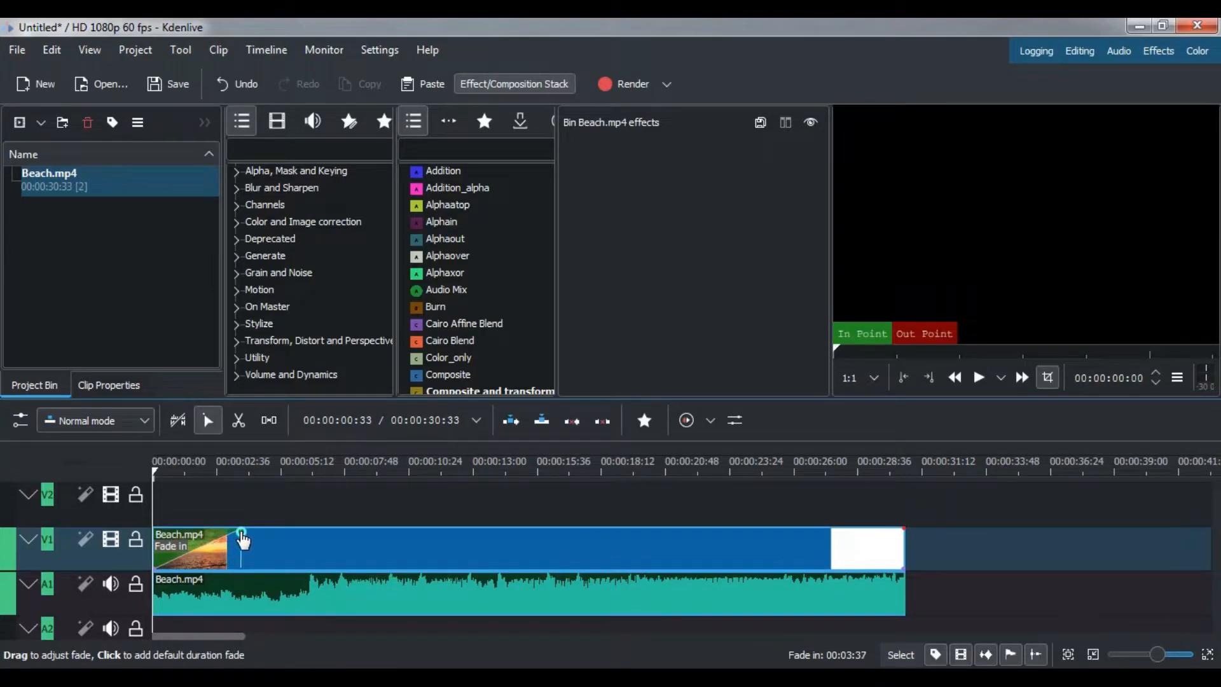
pyautogui.click(185, 538)
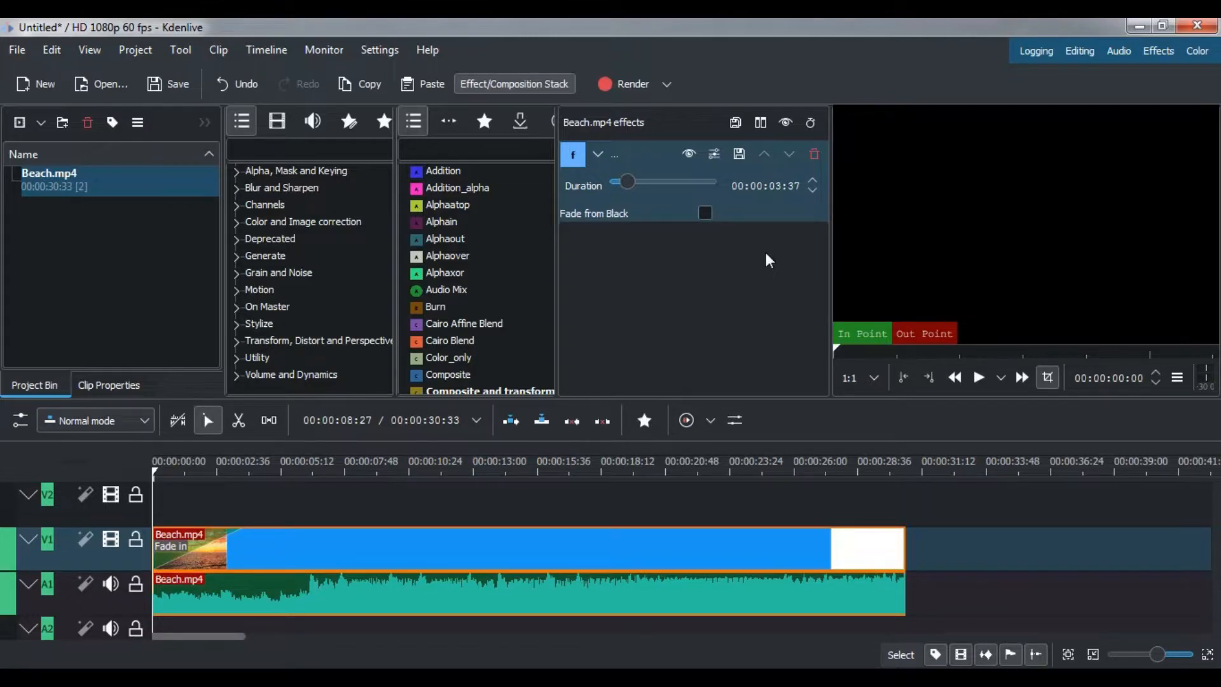
pyautogui.write('00')
pyautogui.press('Return')
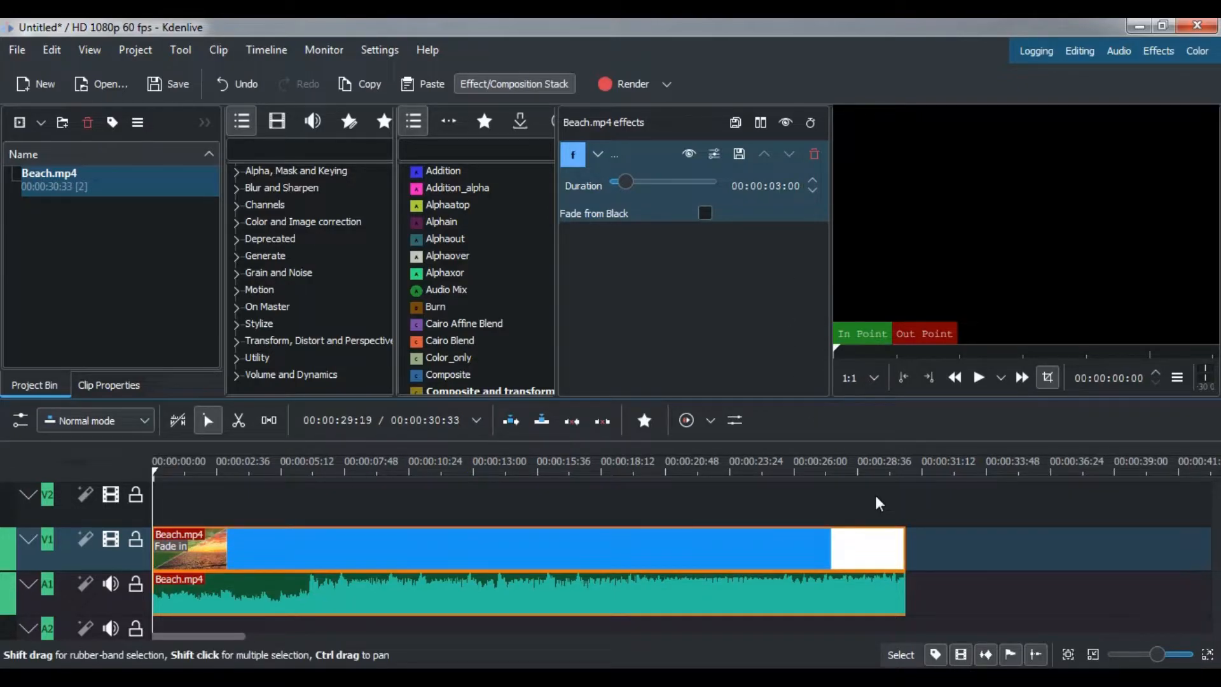
# Add a fade-out to the end of the Beach.mp4 video on V1 and set its duration to 00:00:05:00.
pyautogui.click(901, 531)
pyautogui.moveTo(882, 539); pyautogui.dragTo(816, 540)
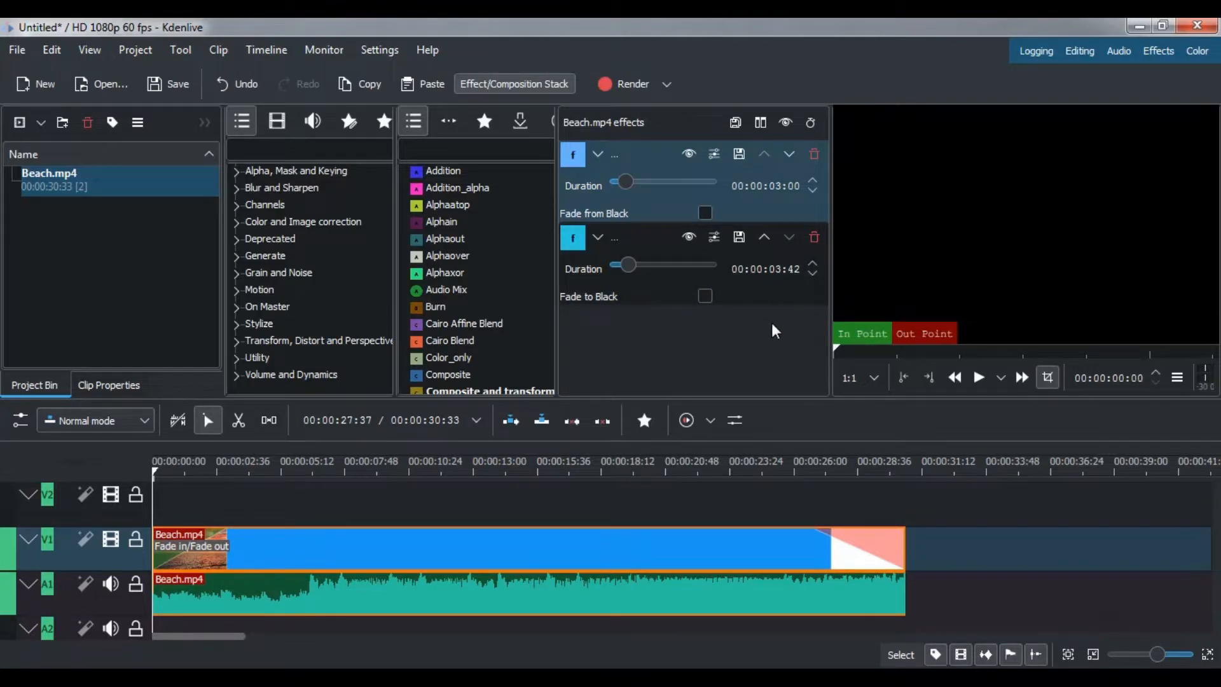
pyautogui.write('500')
pyautogui.press('Return')
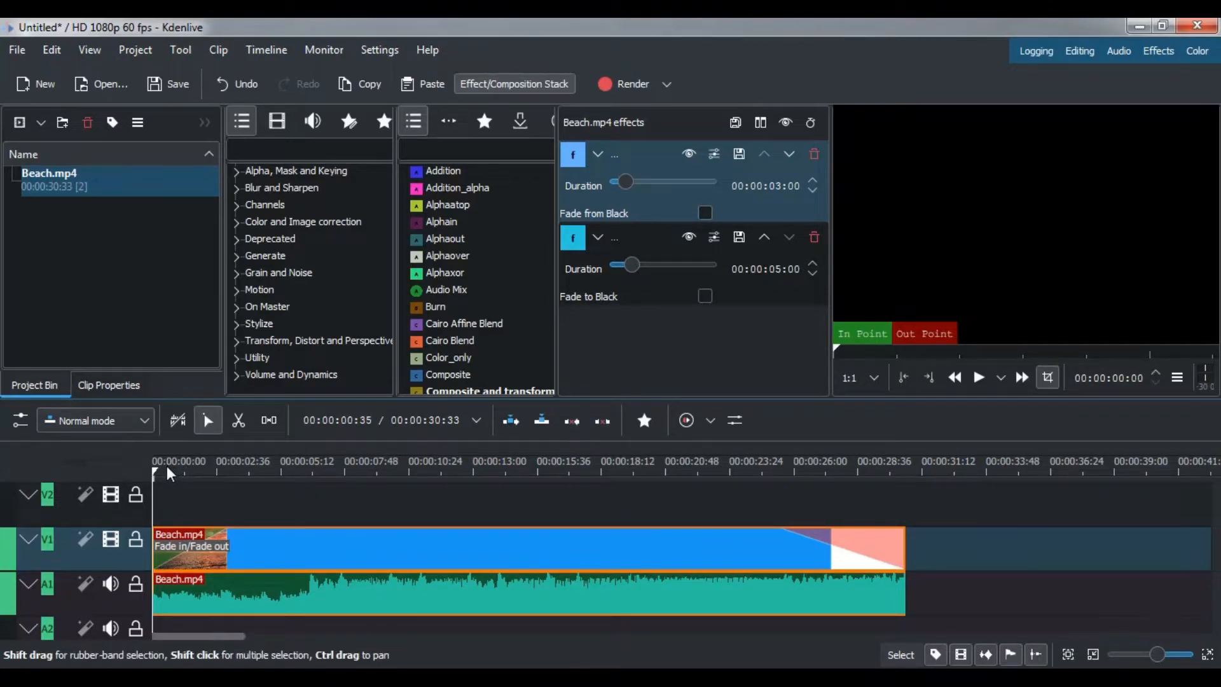
# Play the first few seconds of the timeline to check the video fade-in.
pyautogui.moveTo(166, 465); pyautogui.dragTo(140, 468)
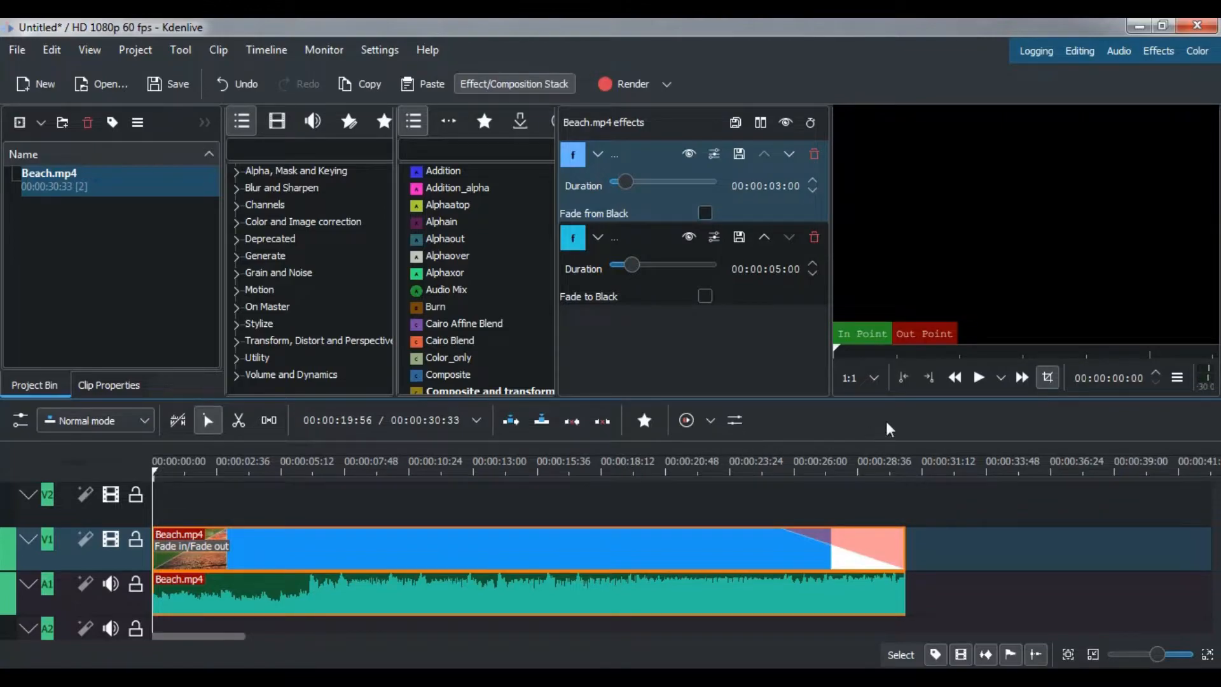
pyautogui.click(976, 379)
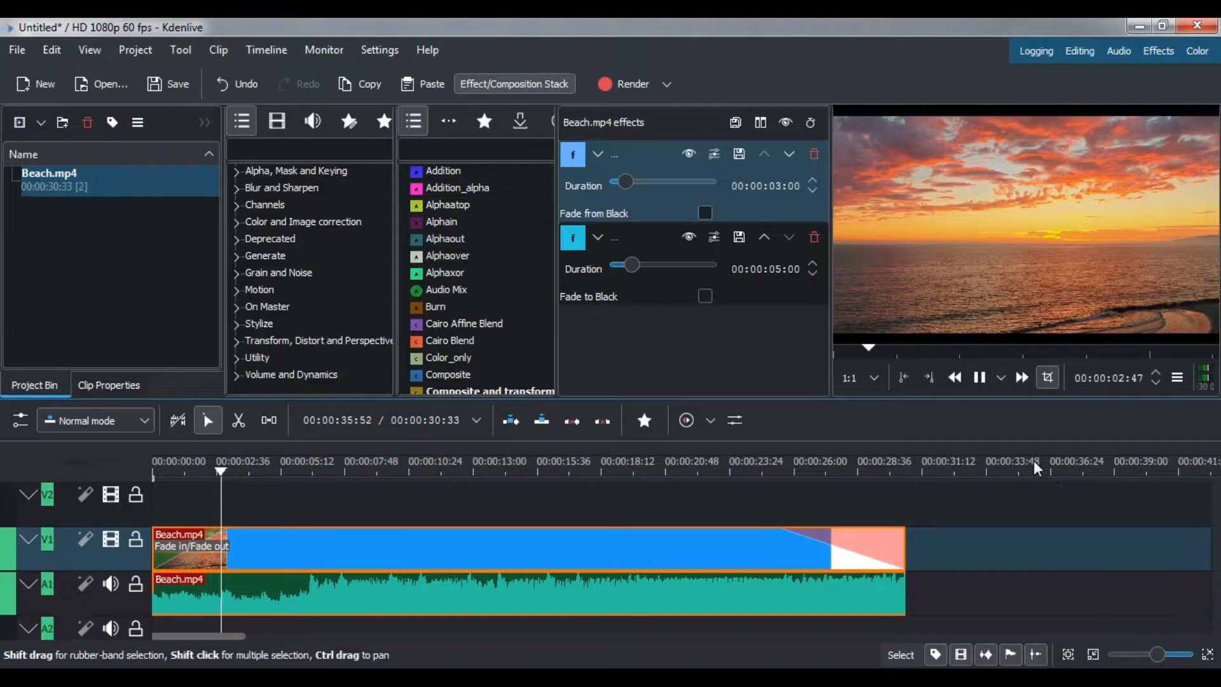
pyautogui.click(978, 377)
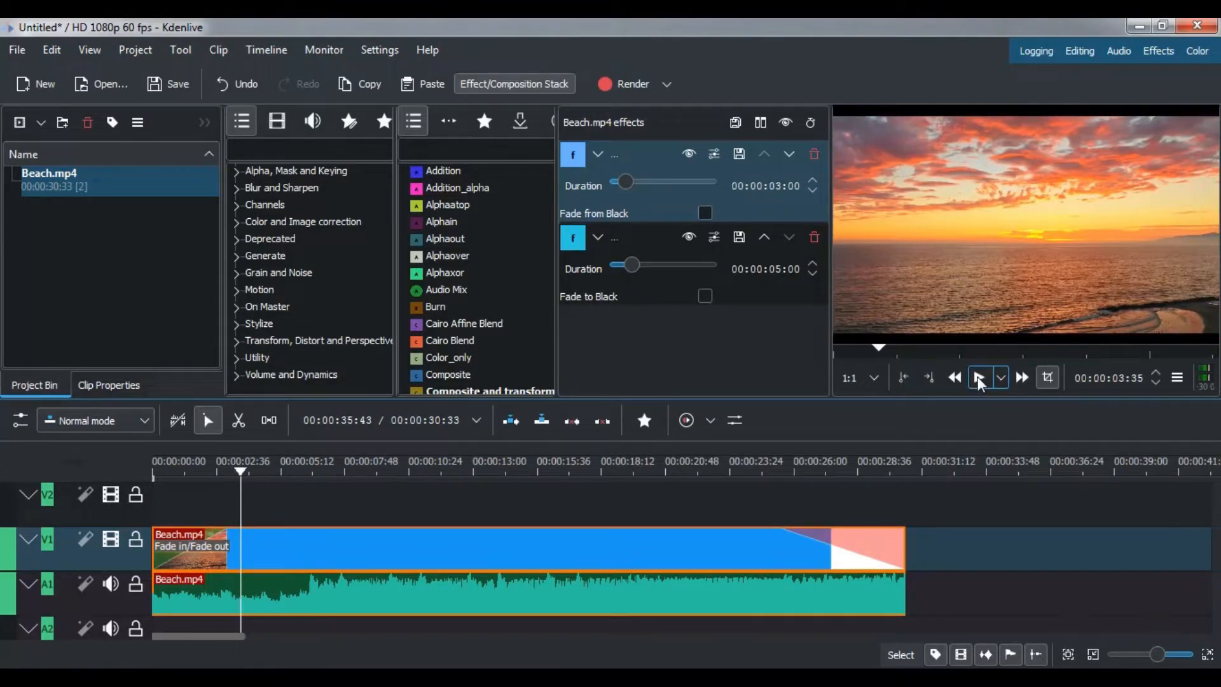
# Add a fade-in to the start of the Beach.mp4 audio on A1 and set its duration to 00:00:03:00.
pyautogui.click(187, 583)
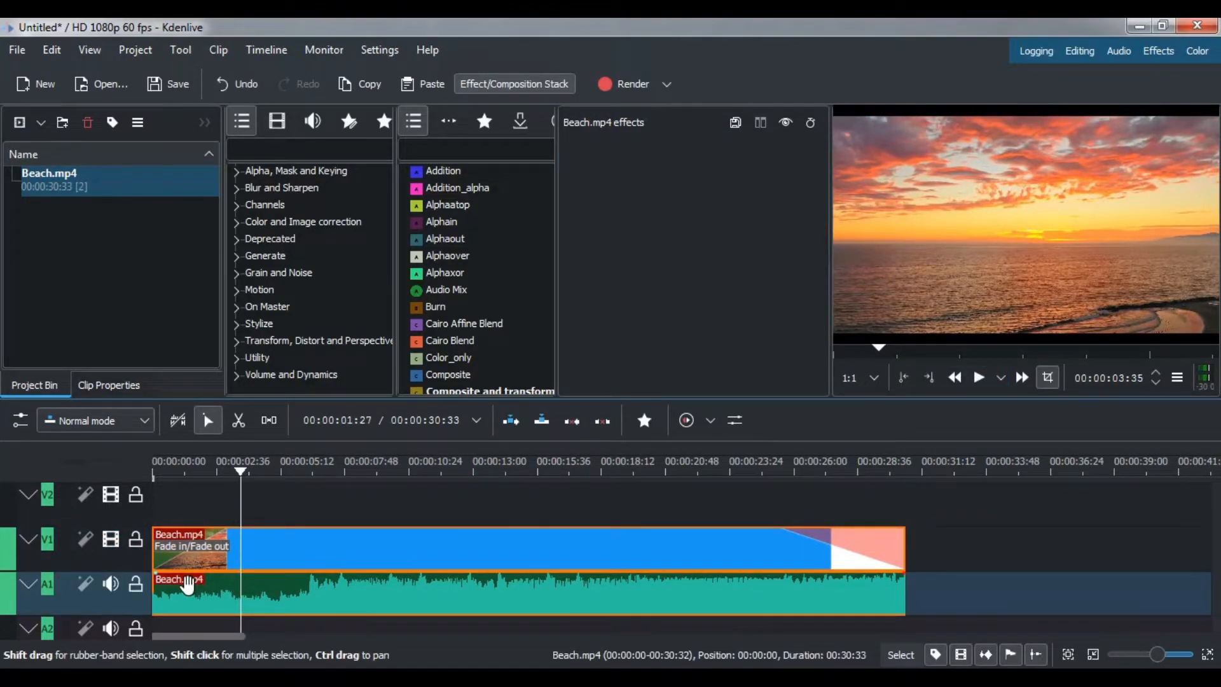
pyautogui.click(178, 577)
pyautogui.moveTo(181, 578); pyautogui.dragTo(227, 581)
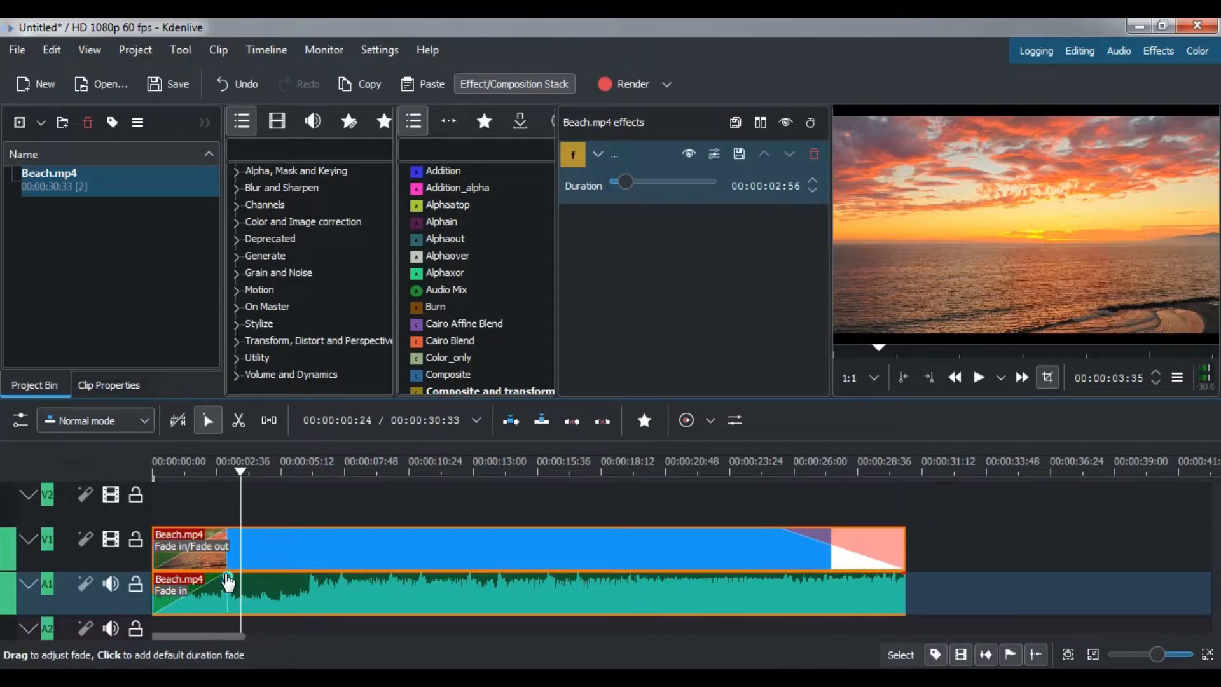
pyautogui.click(780, 190)
pyautogui.write('3:00')
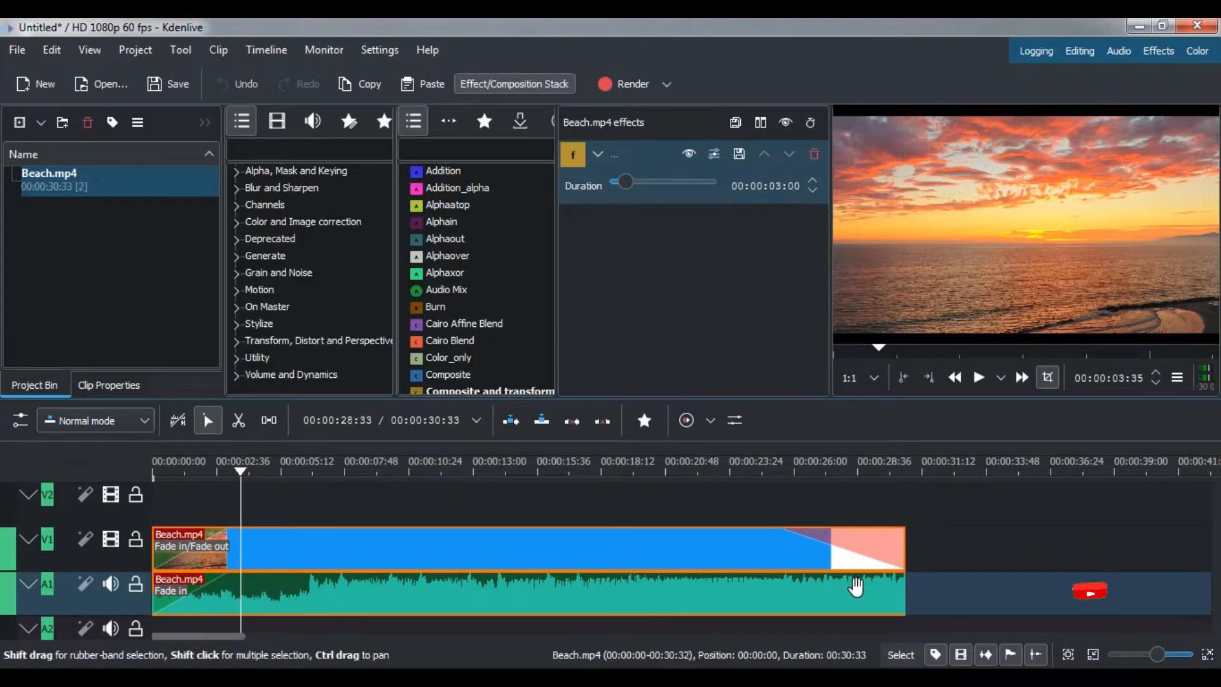
pyautogui.click(899, 570)
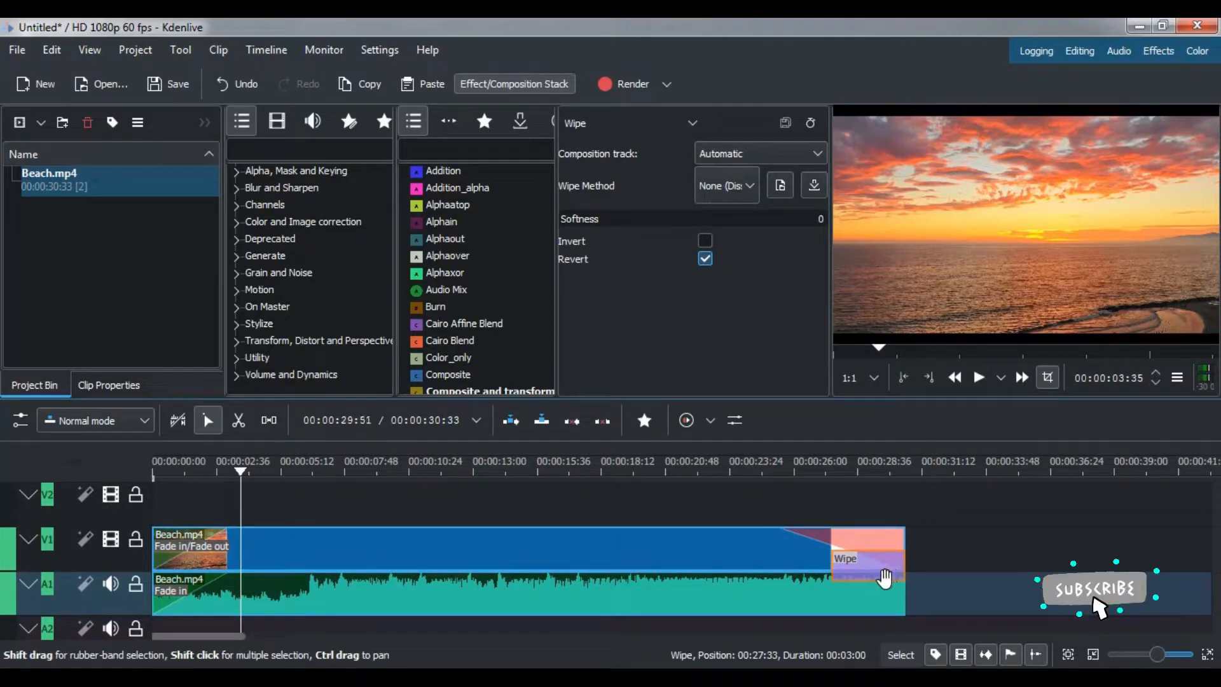
pyautogui.click(886, 576)
pyautogui.press('Delete')
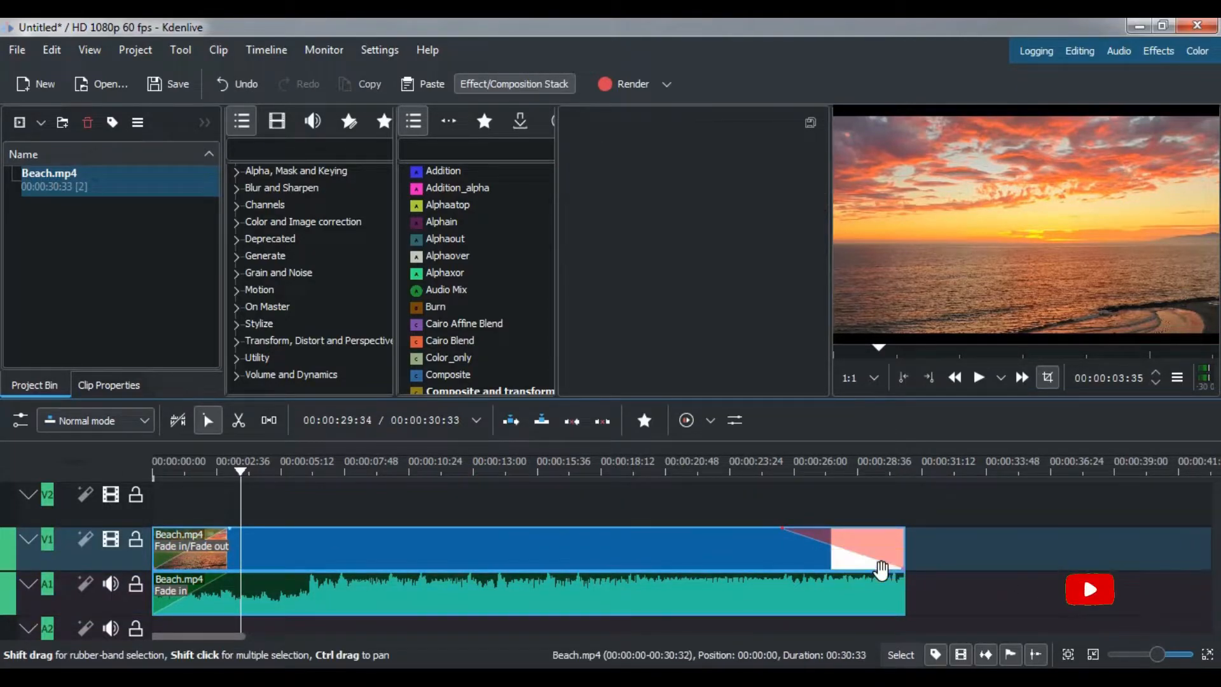
# Add a fade-out to the end of the Beach.mp4 audio on A1 and set its duration to 00:00:05:00.
pyautogui.click(880, 595)
pyautogui.moveTo(903, 574); pyautogui.dragTo(793, 588)
pyautogui.write('05:00')
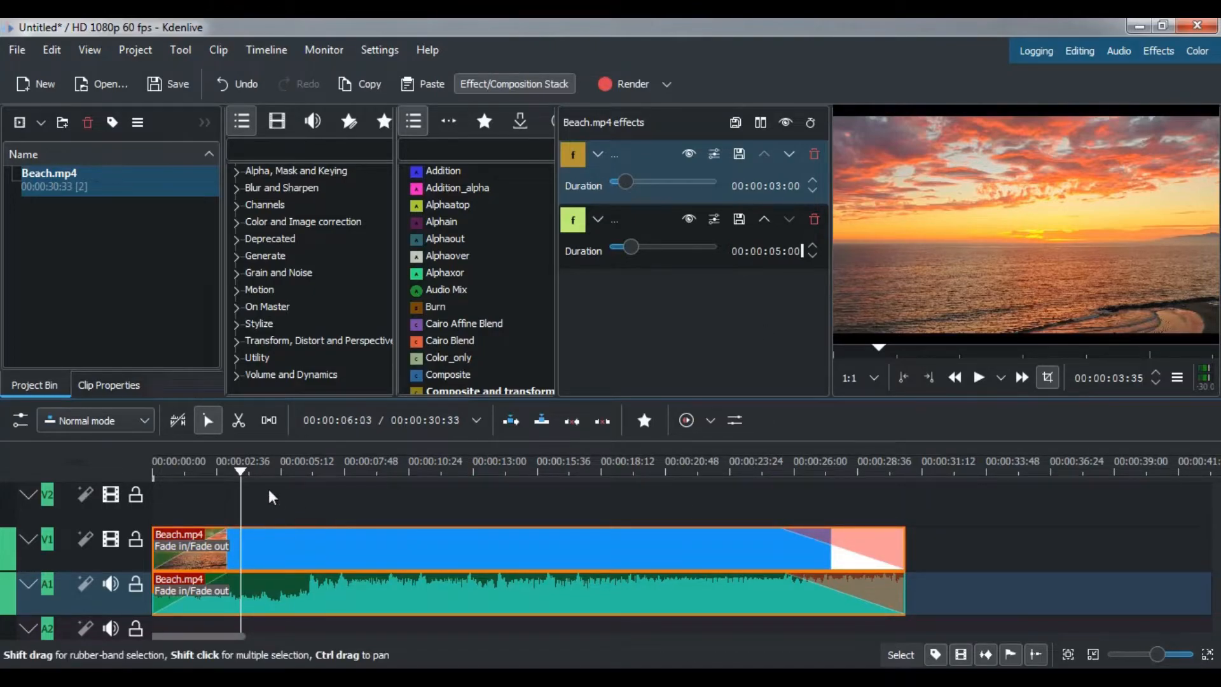
# Play the timeline from the start to check the combined video and audio fade-in.
pyautogui.moveTo(245, 472); pyautogui.dragTo(145, 476)
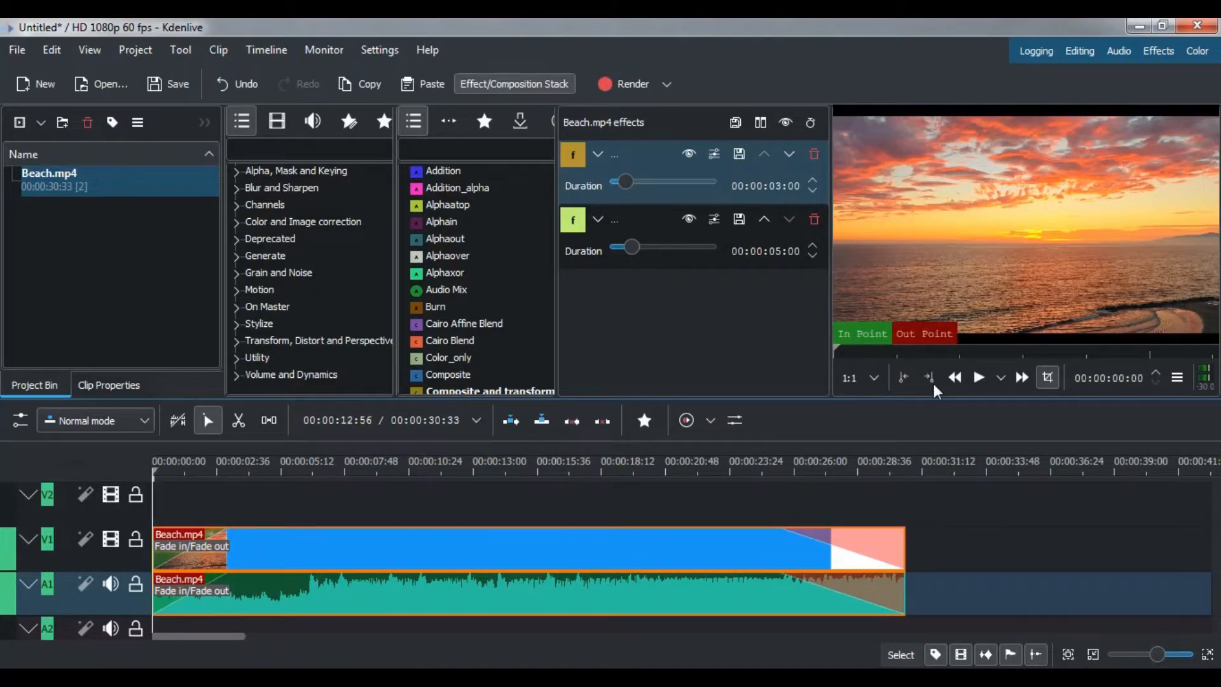
pyautogui.click(976, 381)
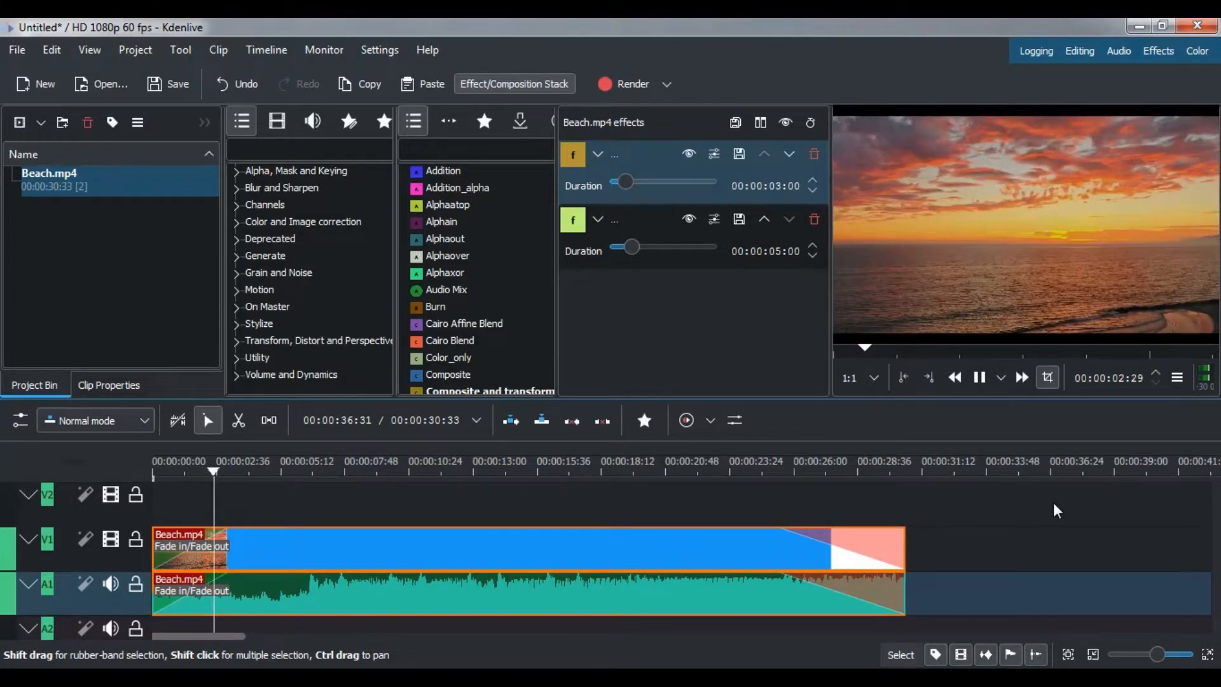
pyautogui.click(980, 378)
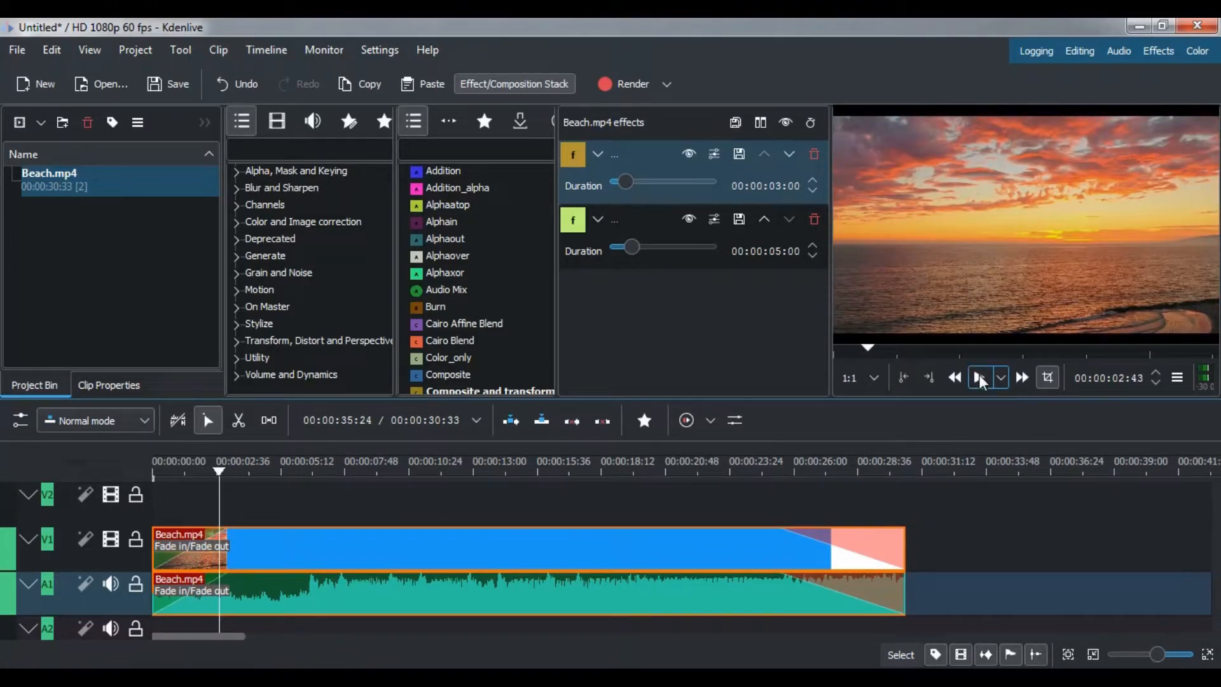
# Open the render settings, choose the MP4-H264/AAC format and raise the quality to its maximum, video 15.
pyautogui.click(666, 86)
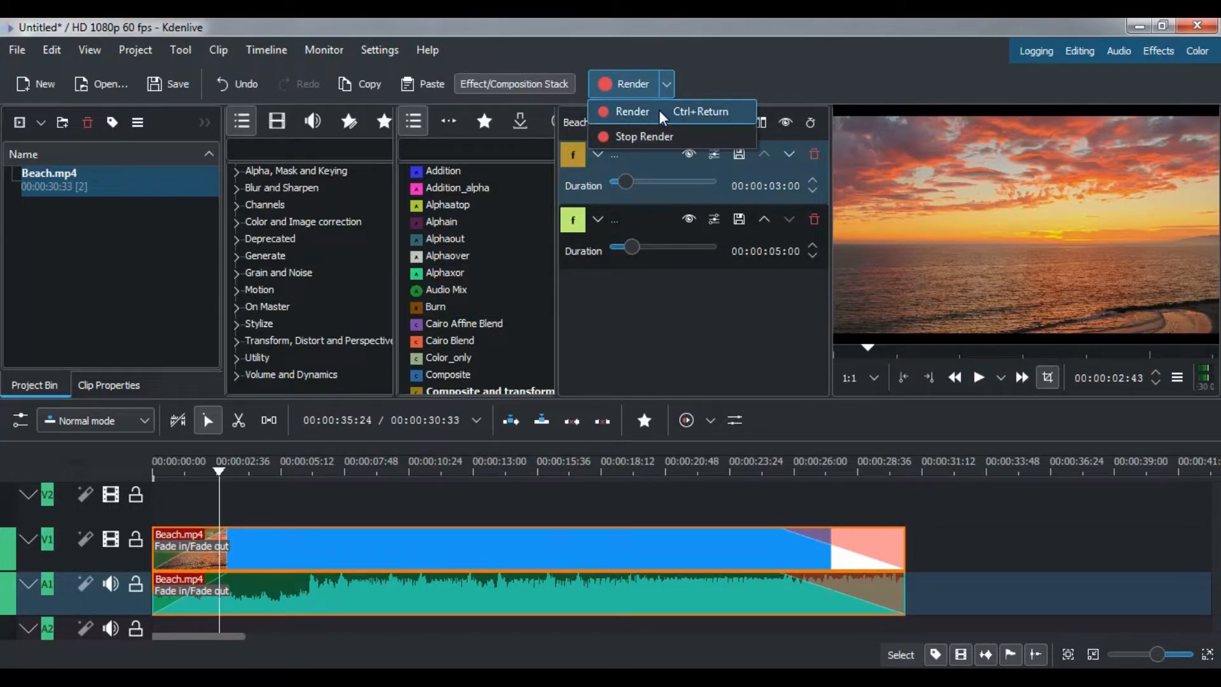
pyautogui.click(659, 110)
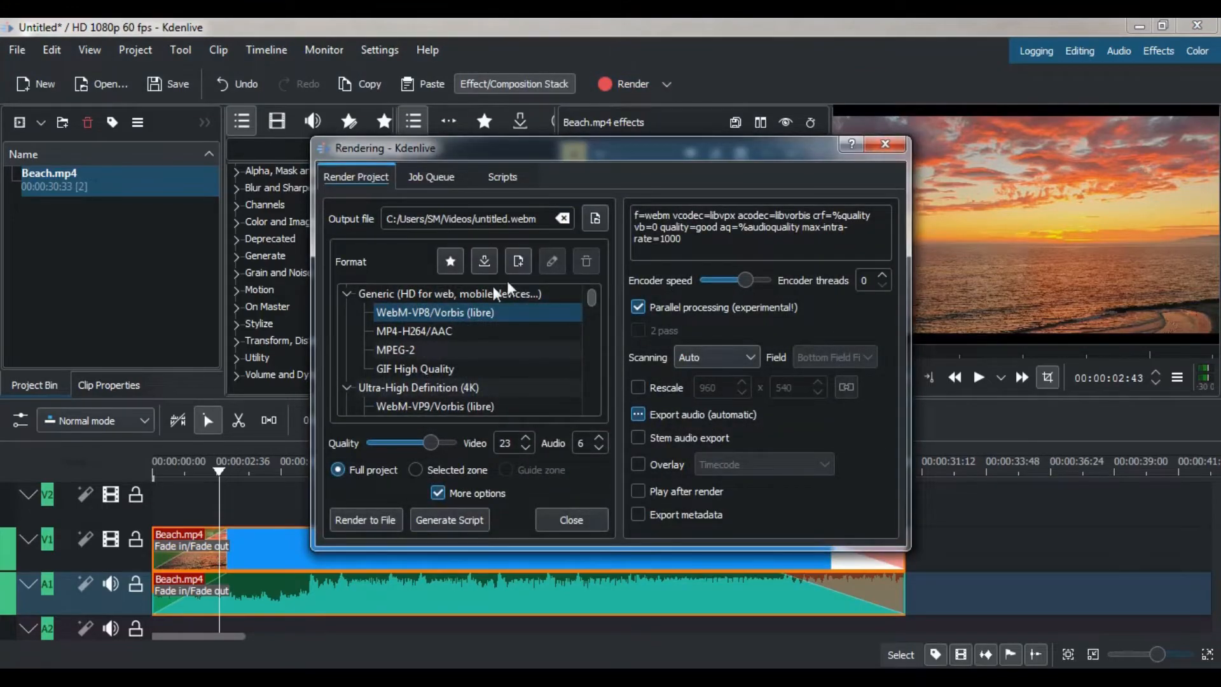
pyautogui.click(417, 329)
pyautogui.moveTo(422, 439); pyautogui.dragTo(478, 440)
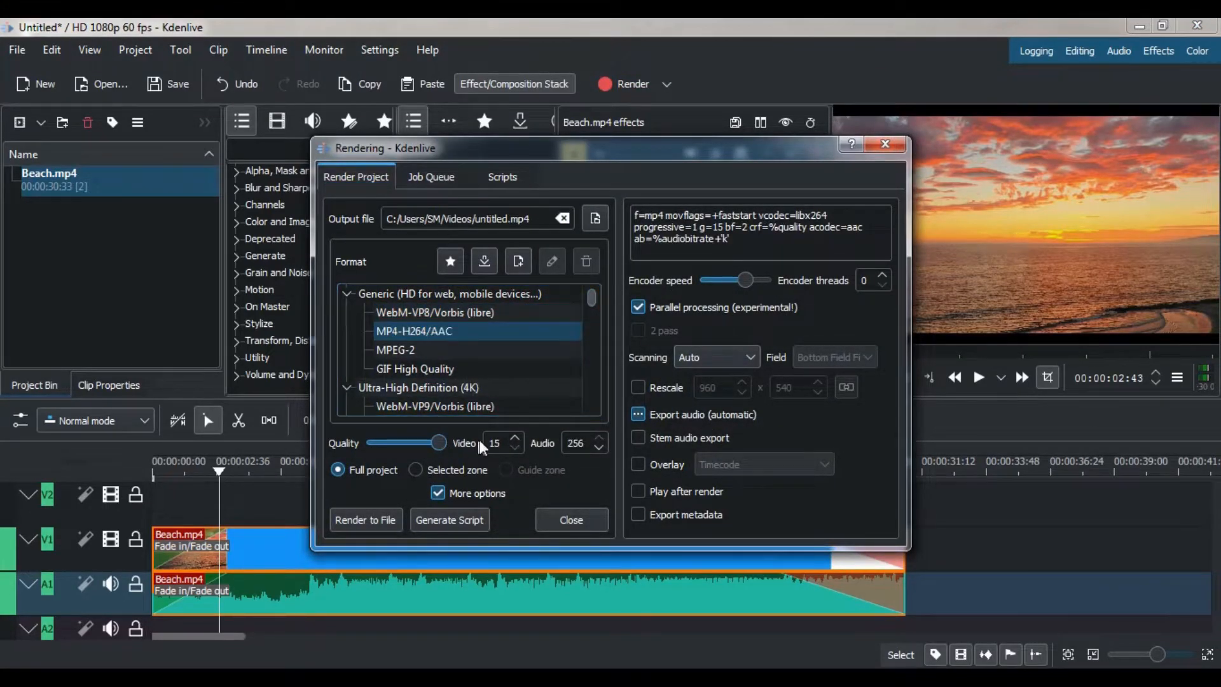
# Name the output file 001.mp4 and enable rescaling to 1920 x 1080.
pyautogui.press('BackSpace')
pyautogui.press('BackSpace')
pyautogui.press('BackSpace')
pyautogui.press('BackSpace')
pyautogui.press('BackSpace')
pyautogui.press('BackSpace')
pyautogui.press('BackSpace')
pyautogui.press('BackSpace')
pyautogui.write('001')
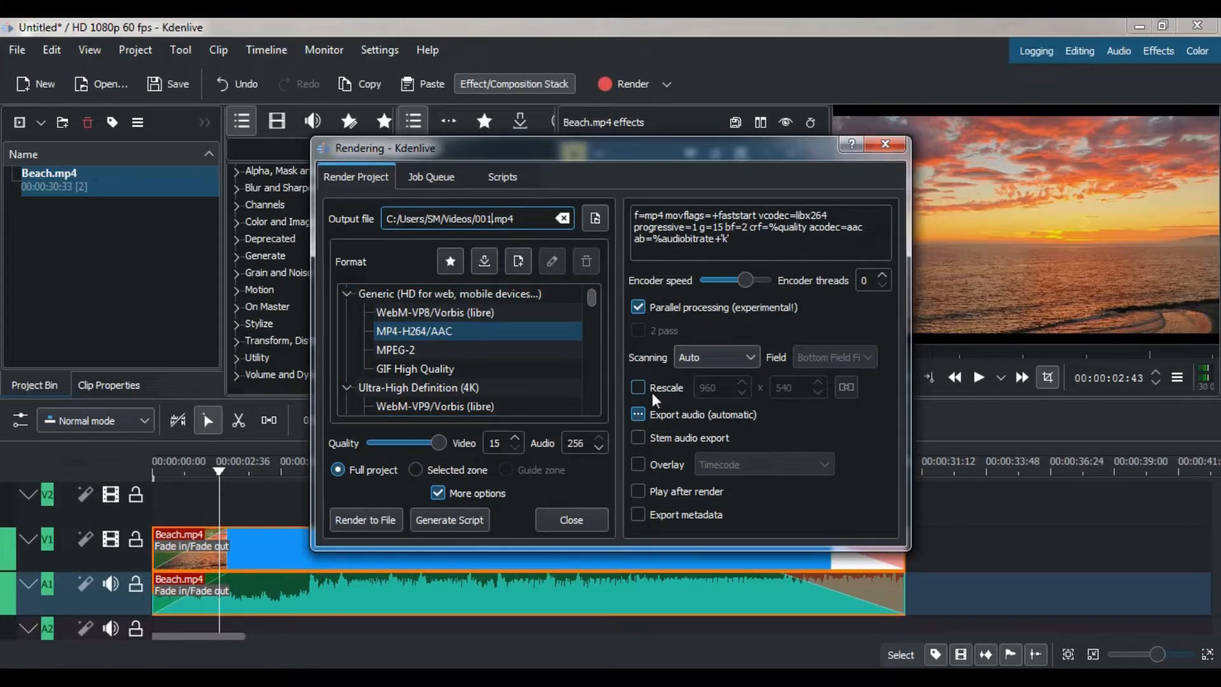
pyautogui.click(659, 393)
pyautogui.write('1920')
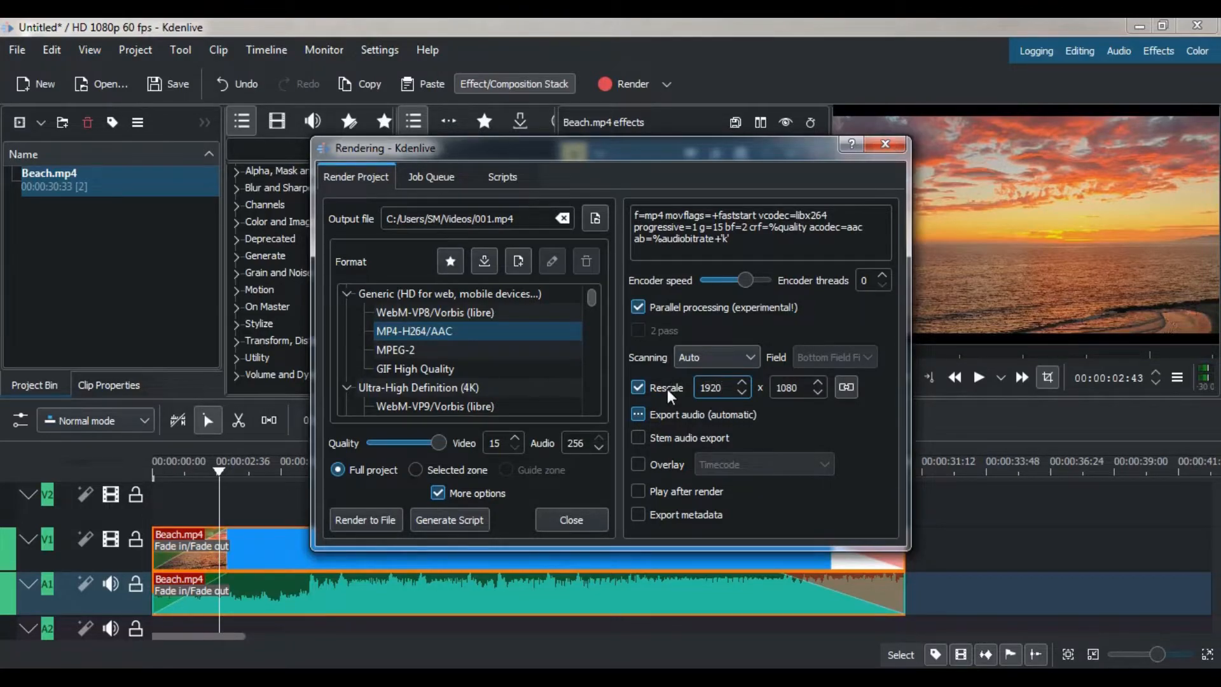
# Render the full project to file, and clear the finished job from the queue before closing the rendering dialog.
pyautogui.click(367, 518)
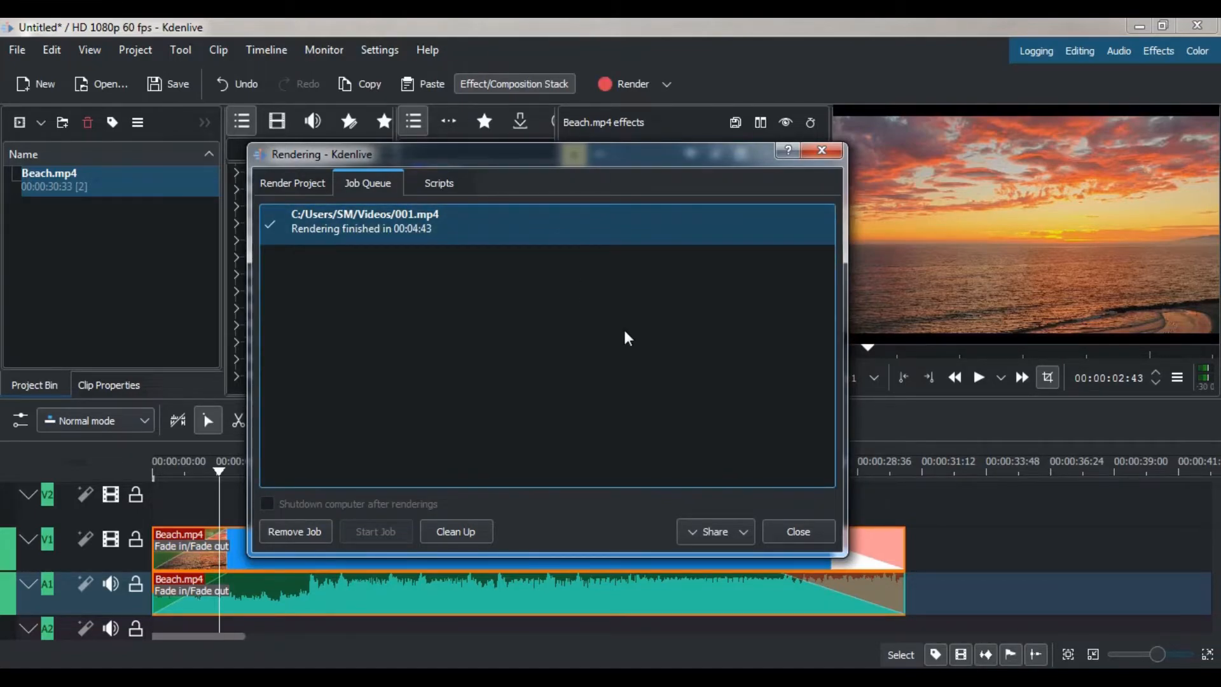
pyautogui.click(469, 532)
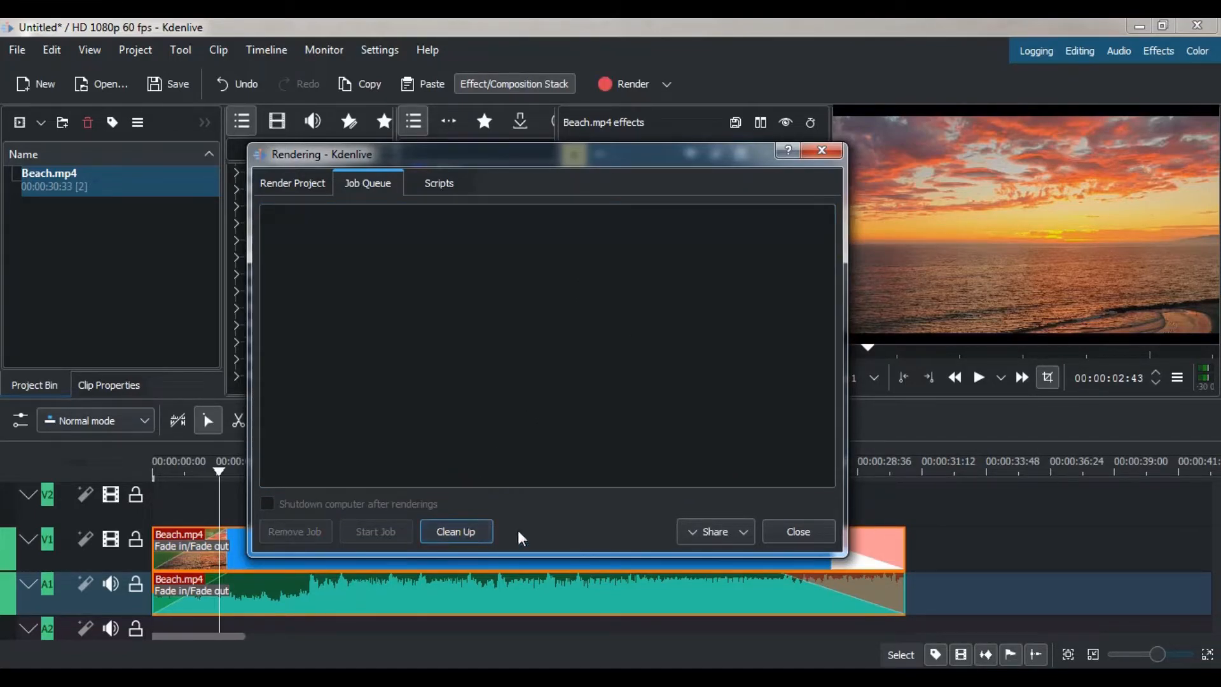
pyautogui.click(801, 531)
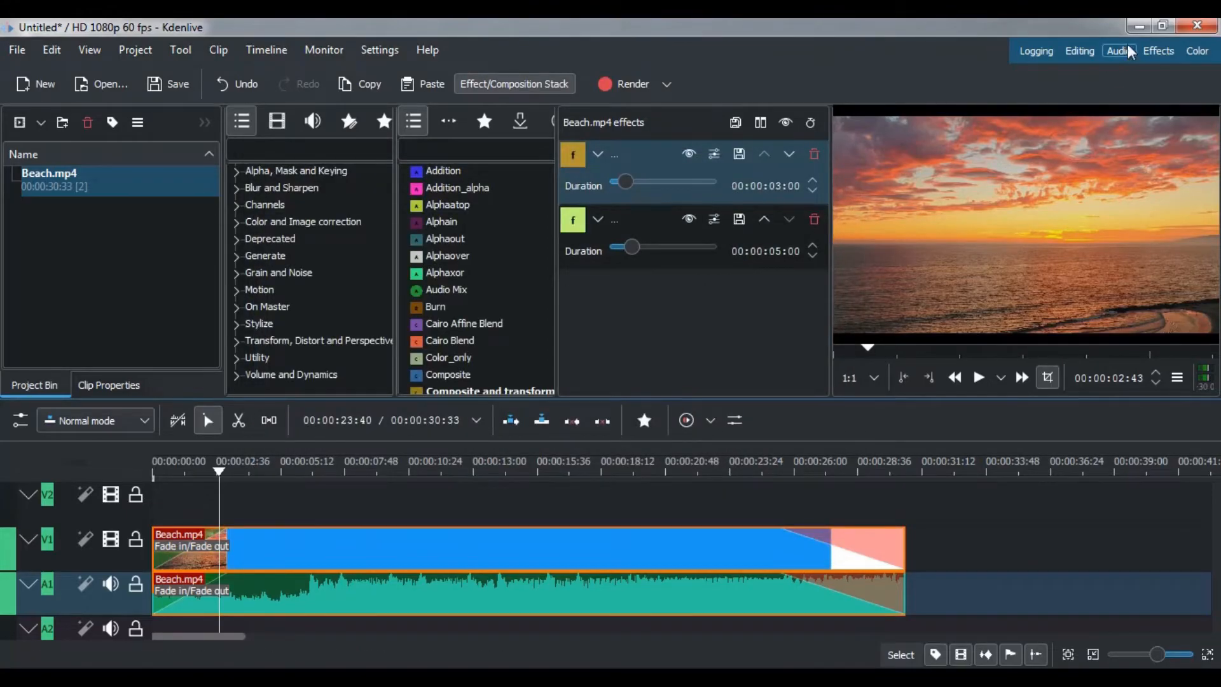
# Minimize Kdenlive and move the rendered 001 file from My Videos into the Video folder on the desktop, leaving only that folder open.
pyautogui.click(1137, 25)
pyautogui.doubleClick(33, 44)
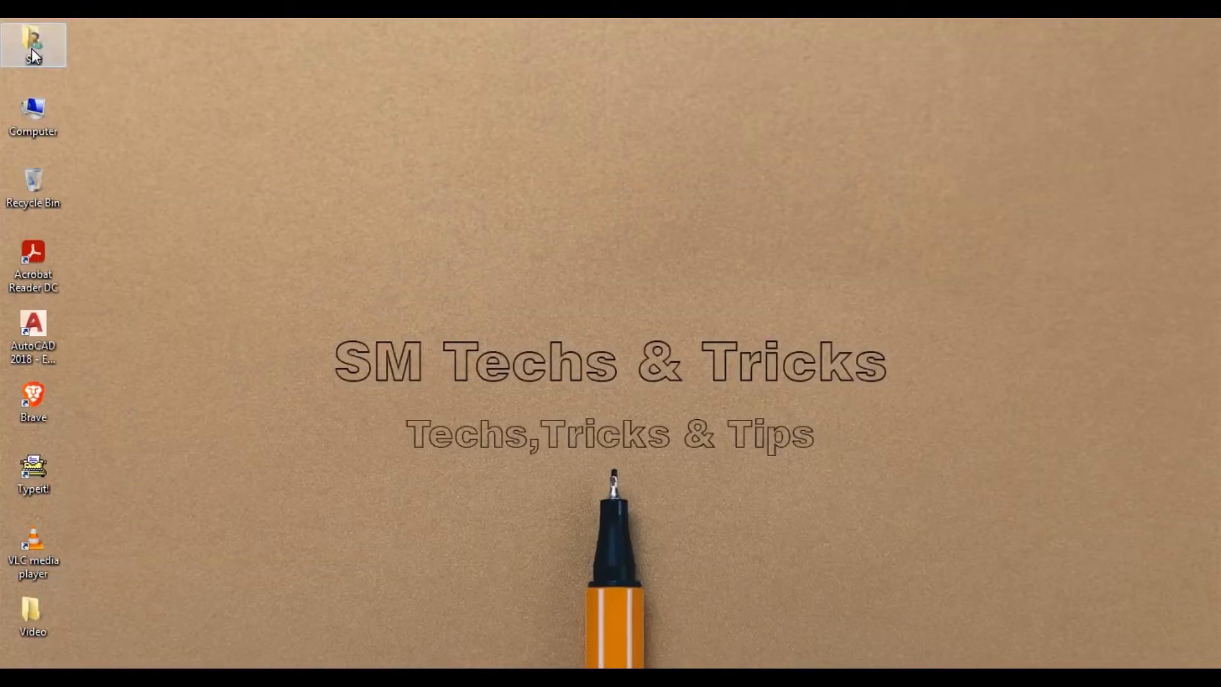
pyautogui.doubleClick(452, 318)
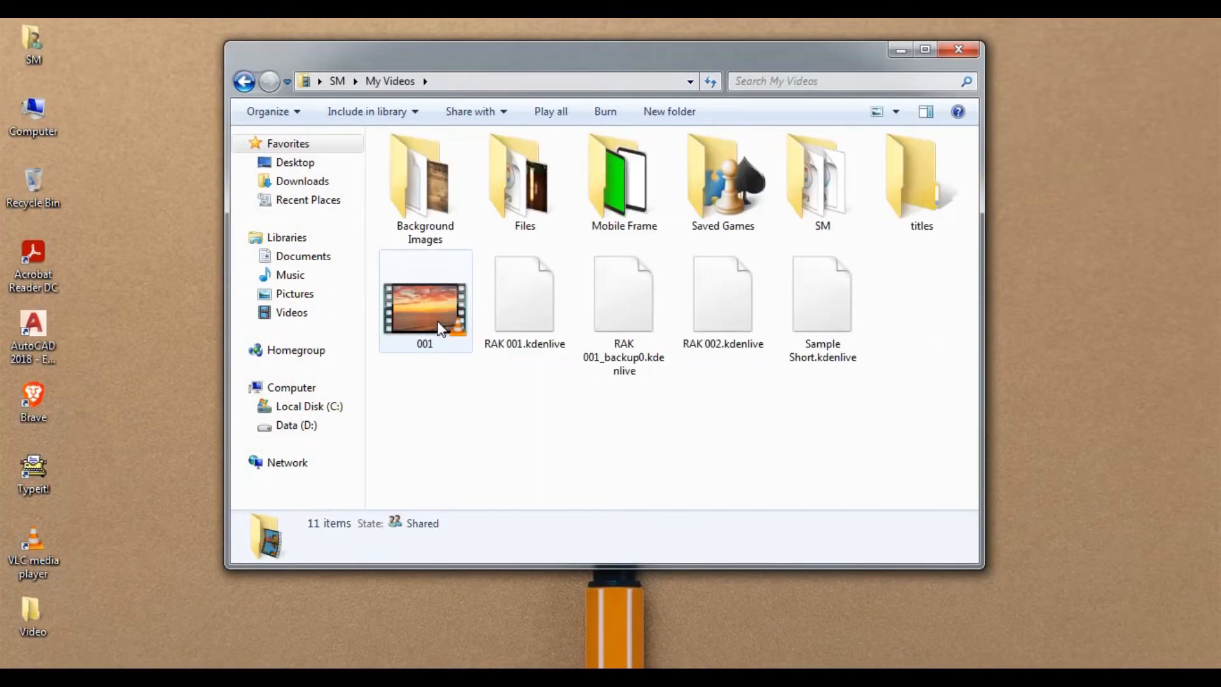
pyautogui.click(438, 319)
pyautogui.rightClick(437, 314)
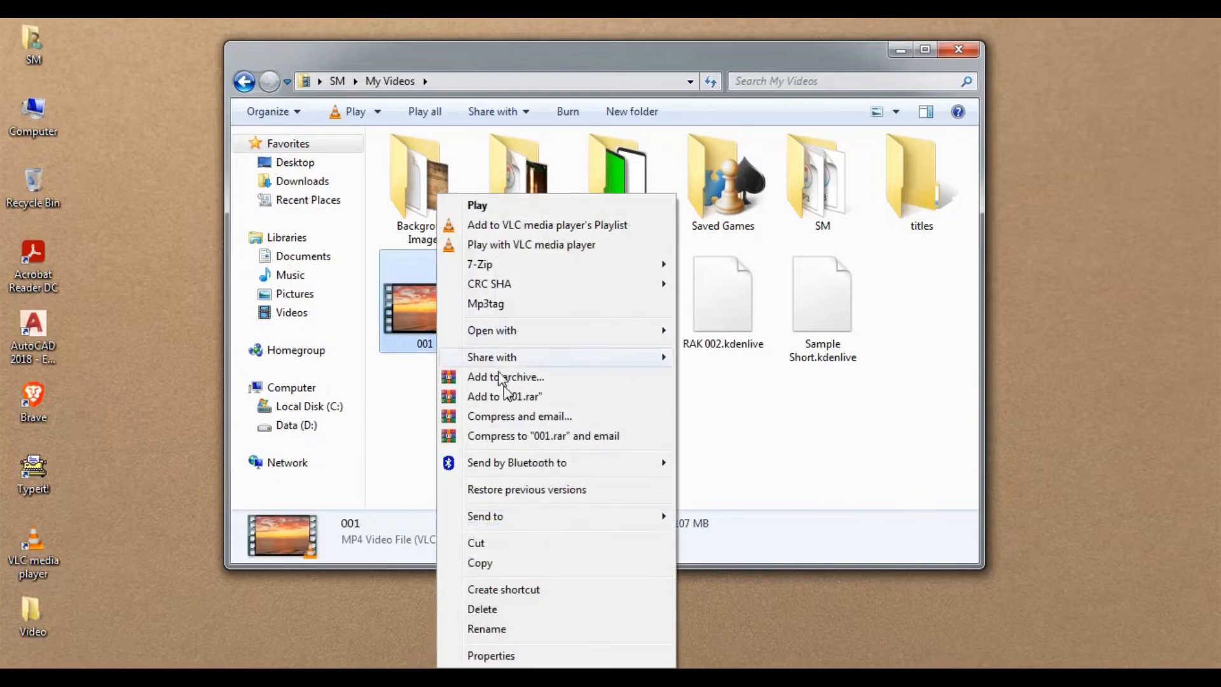
pyautogui.click(482, 547)
pyautogui.doubleClick(28, 622)
pyautogui.rightClick(383, 372)
pyautogui.click(428, 497)
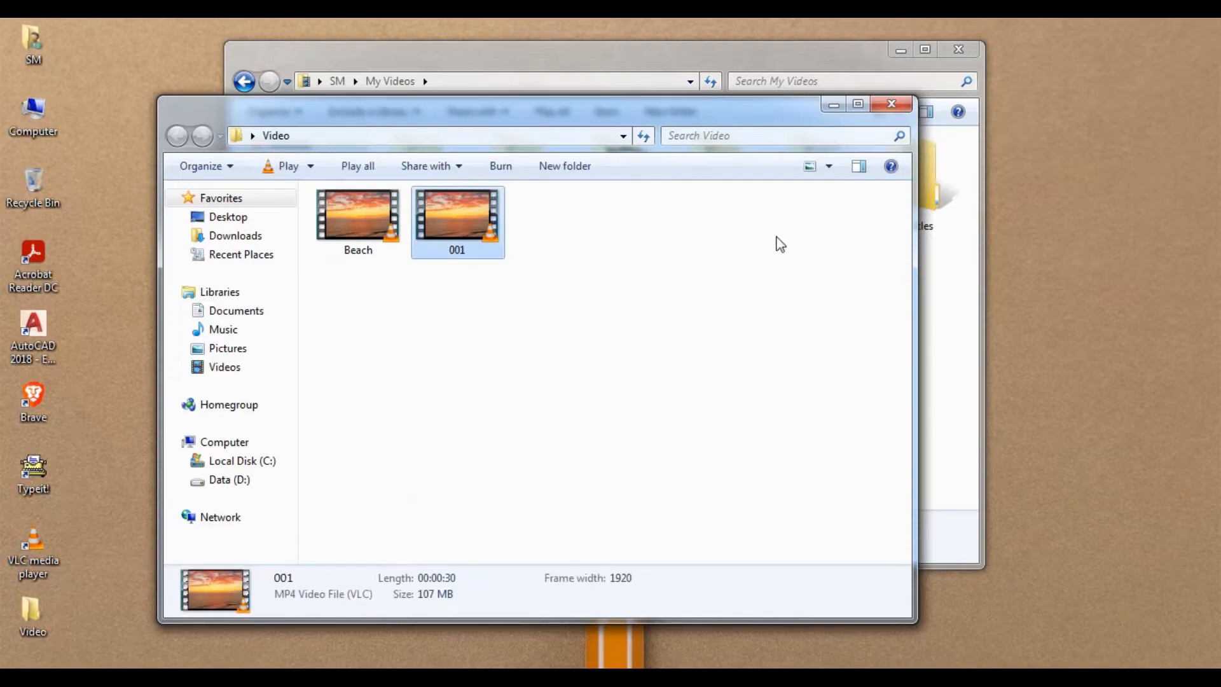
pyautogui.click(901, 51)
# Play 001 maximized in VLC media player from the start to check its fades, and close the player and minimize the Video folder.
pyautogui.rightClick(469, 235)
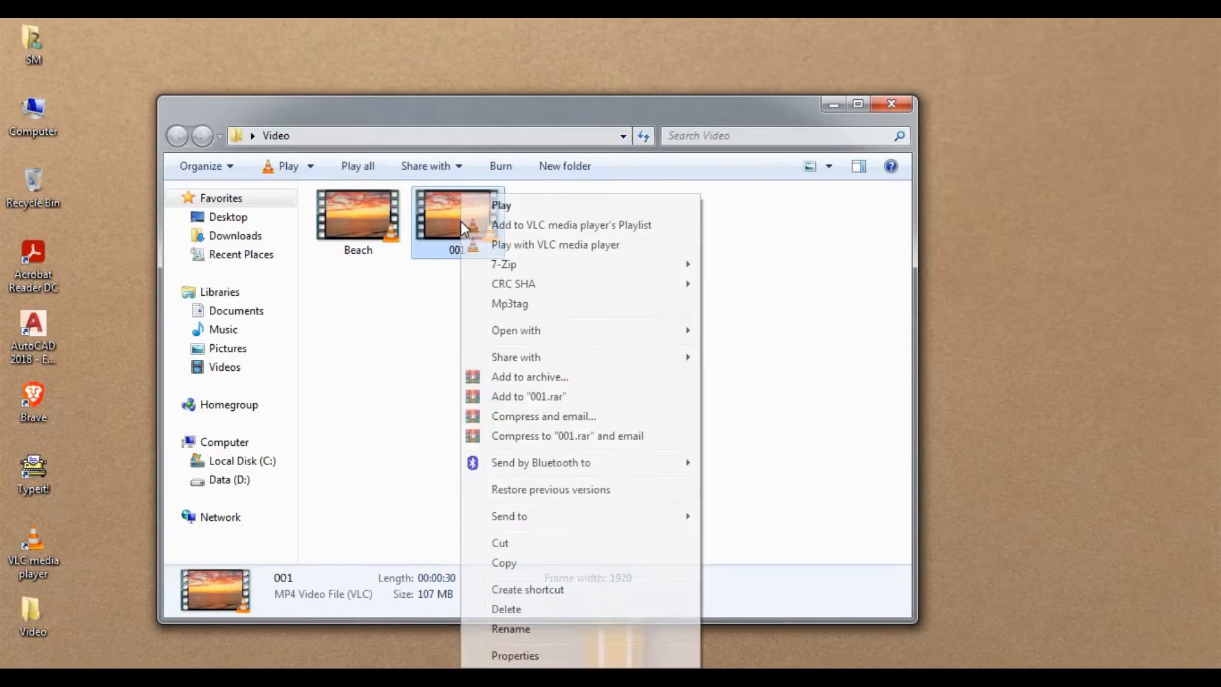
pyautogui.click(526, 242)
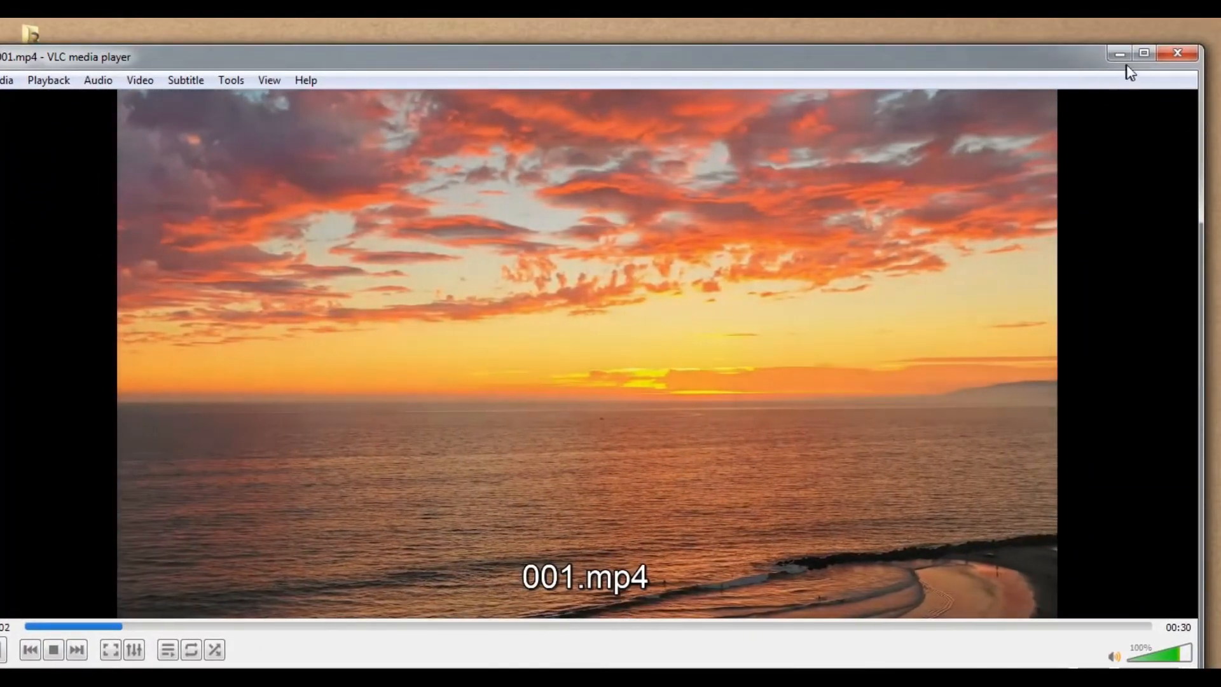
pyautogui.click(1145, 53)
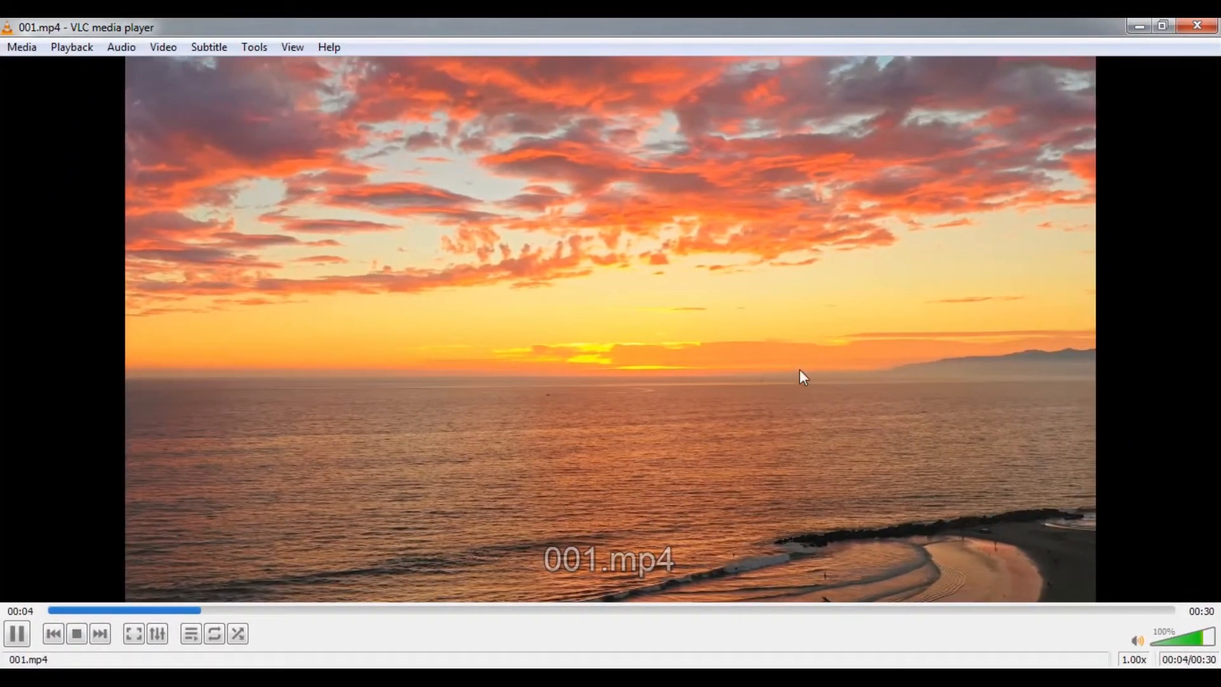
pyautogui.moveTo(253, 613); pyautogui.dragTo(51, 612)
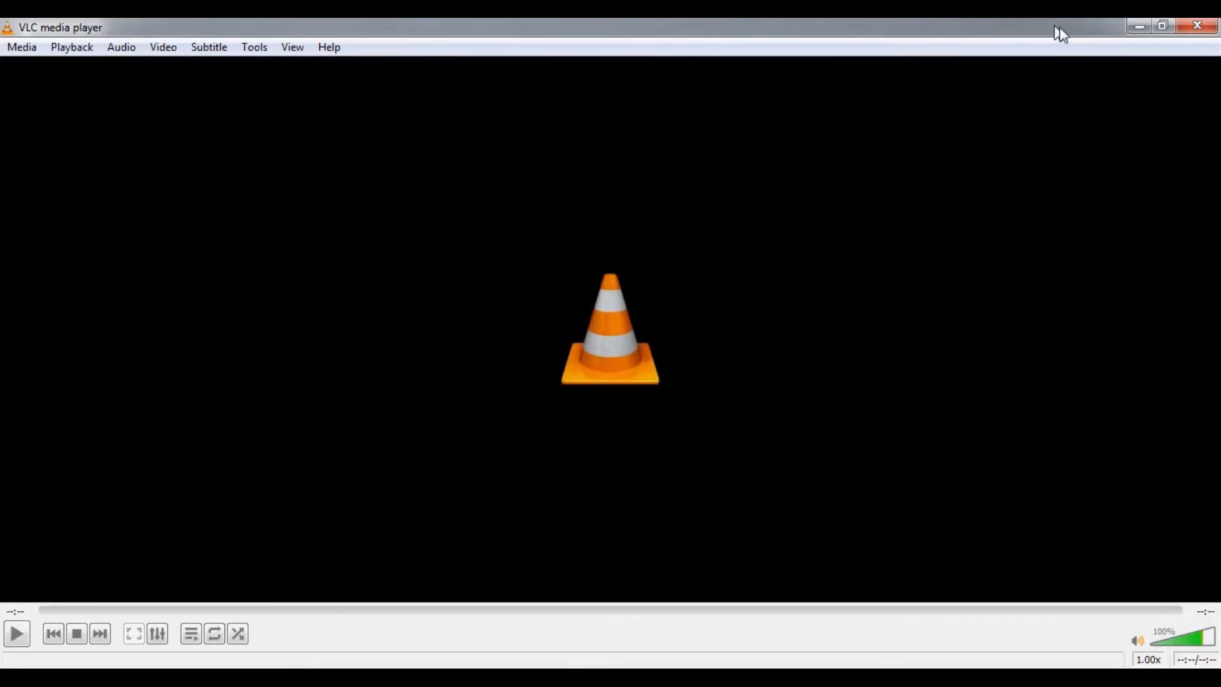
pyautogui.click(1196, 28)
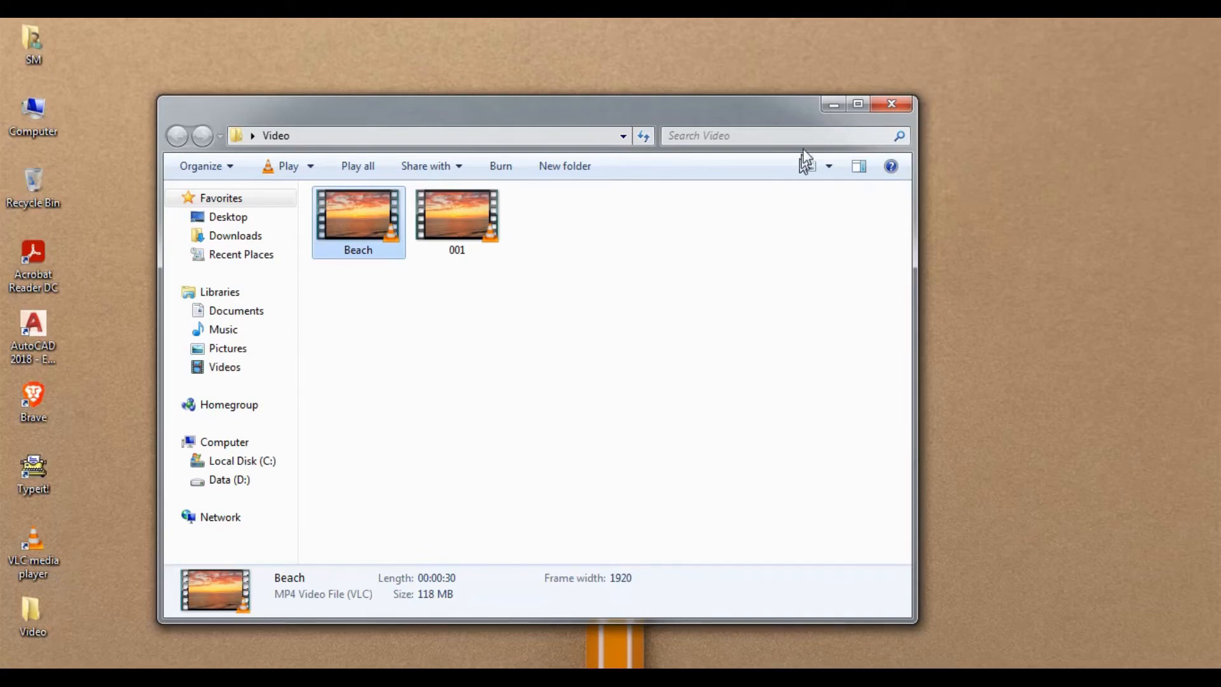
pyautogui.click(831, 108)
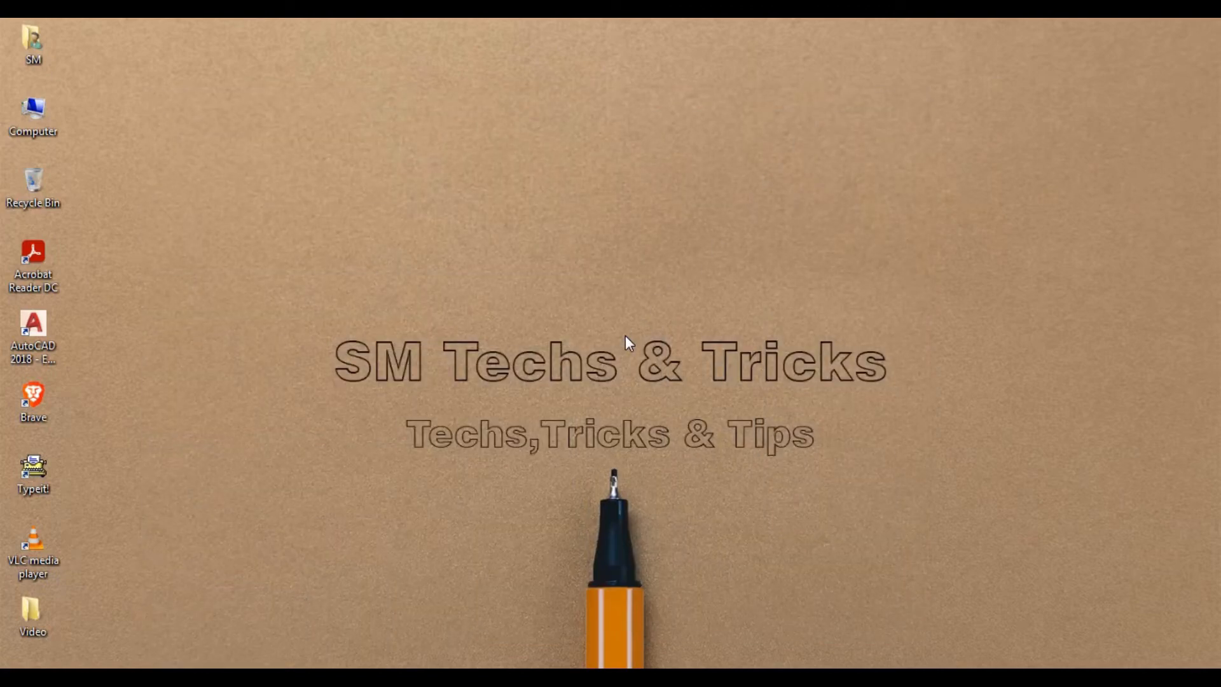